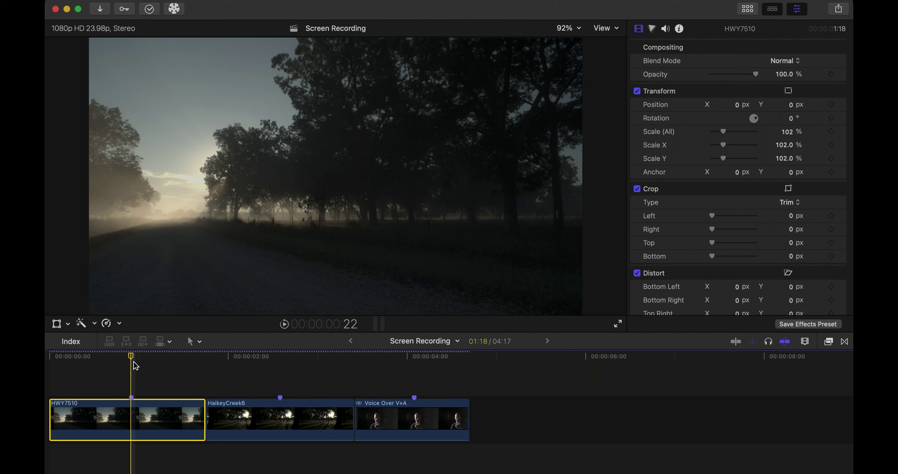
Switch to the Dehancer FCP Plugin Quick Guide PDF and read the effects sequence page and the SDR and HDR color space page
key(ctrl+Up)
click(609, 349)
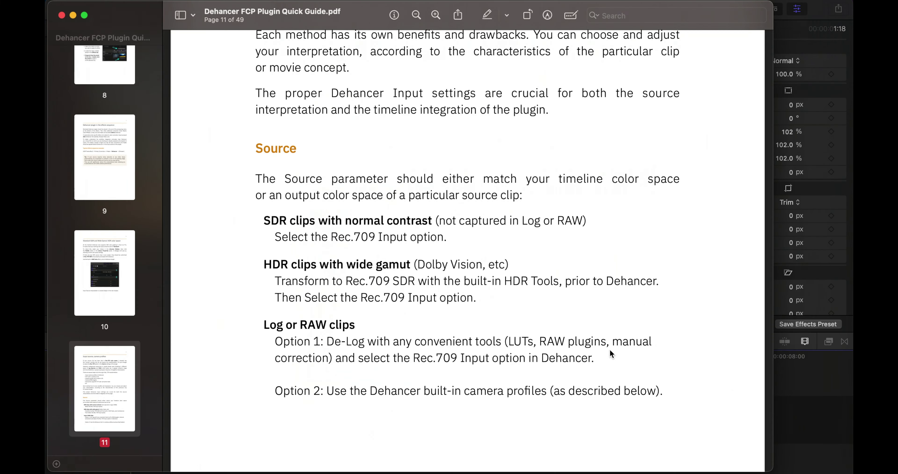
scroll(480, 238, up, 8)
scroll(481, 238, up, 3)
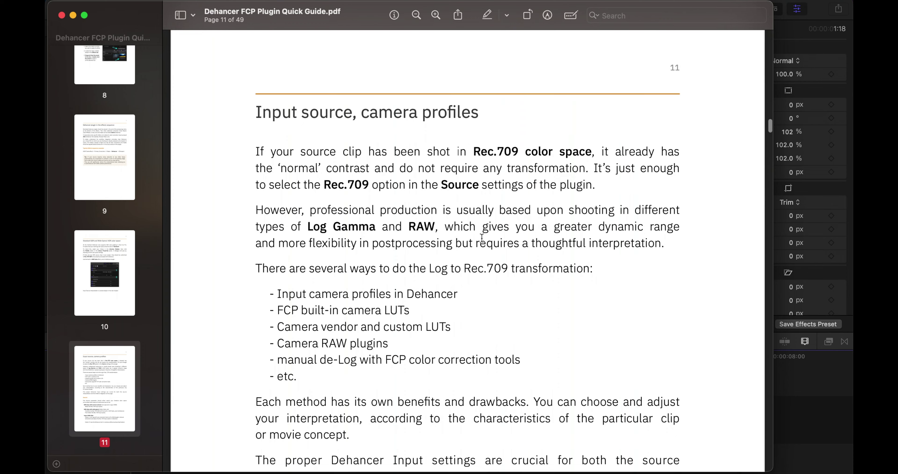
scroll(481, 237, up, 15)
scroll(482, 238, up, 15)
scroll(482, 237, up, 12)
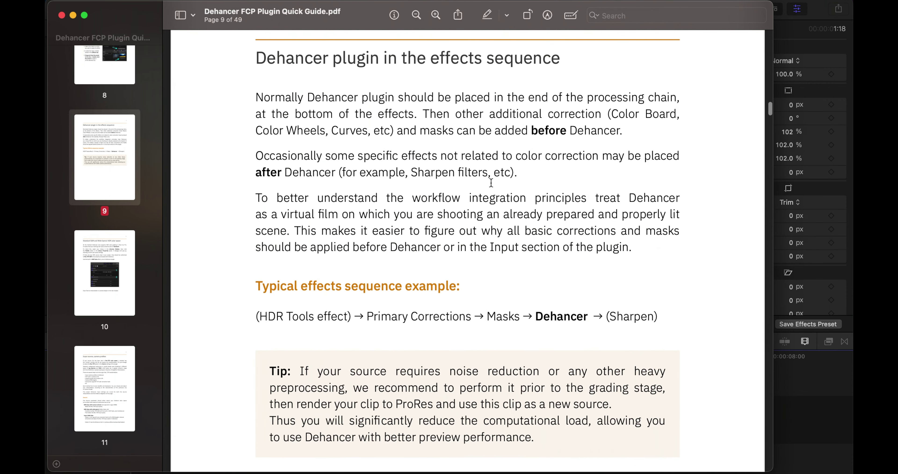
scroll(471, 278, down, 1)
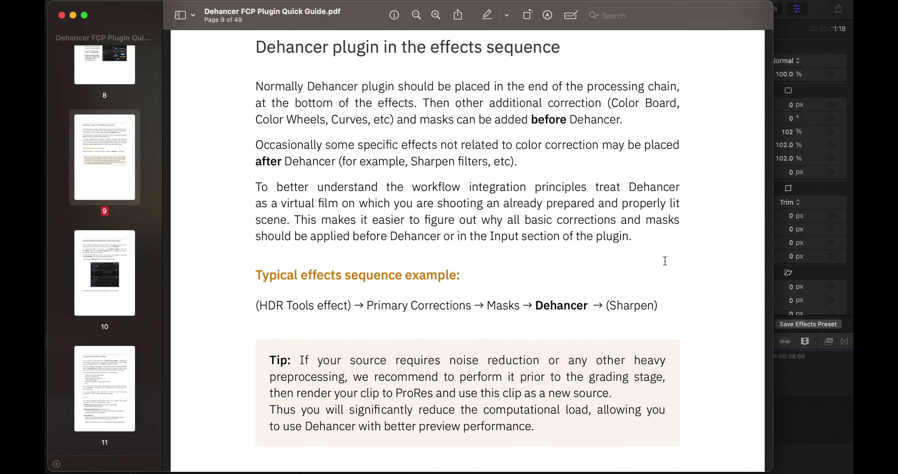
scroll(665, 261, down, 10)
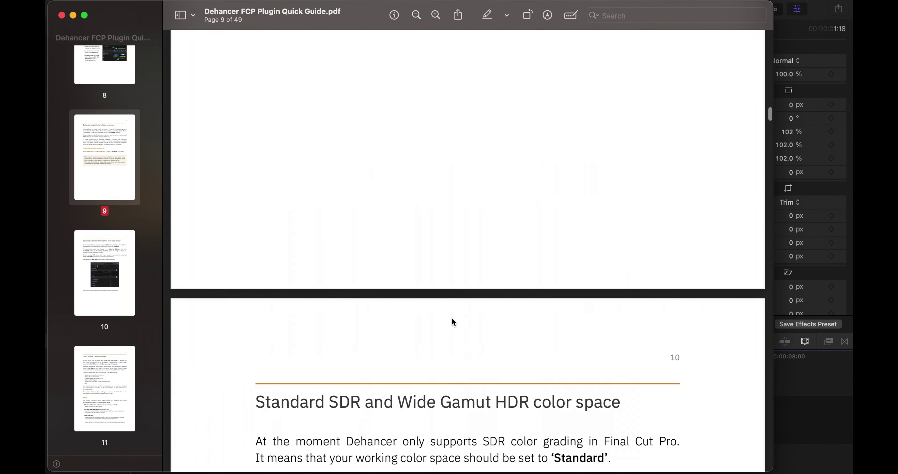
scroll(451, 317, down, 3)
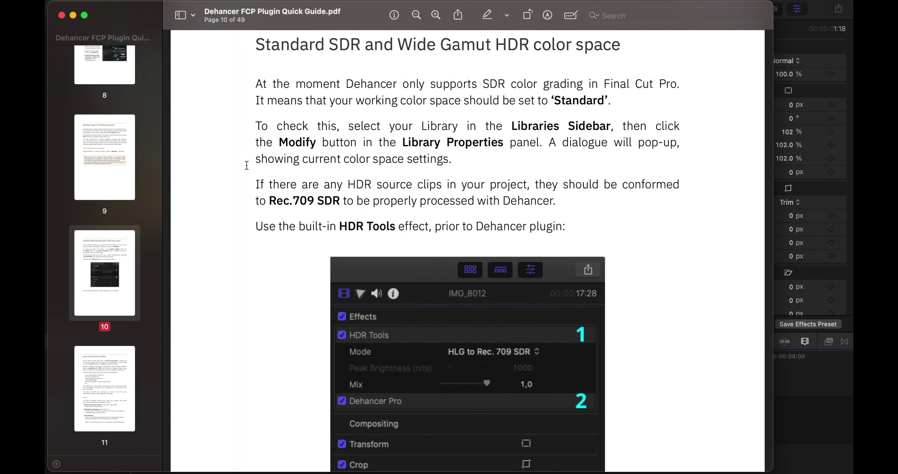
scroll(246, 164, up, 15)
scroll(247, 164, down, 2)
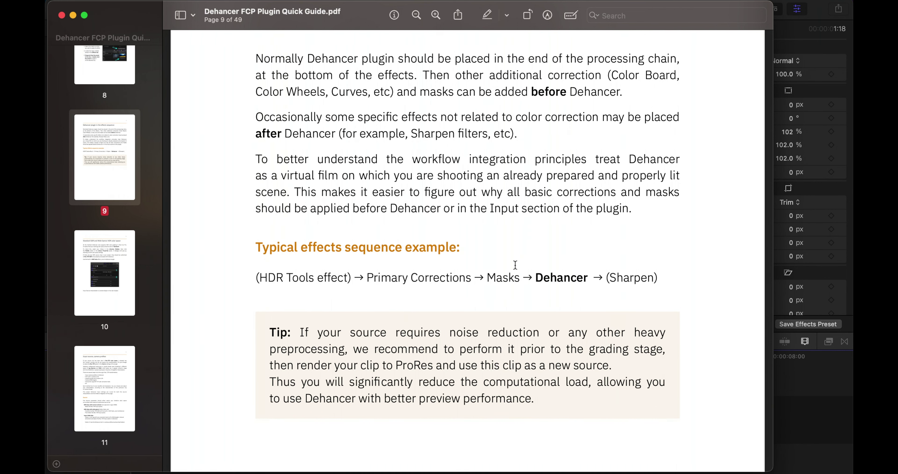
Read the guide's page on input source and camera profiles, including the Source advice for SDR, HDR and Log or RAW clips
scroll(232, 302, down, 4)
scroll(232, 301, down, 20)
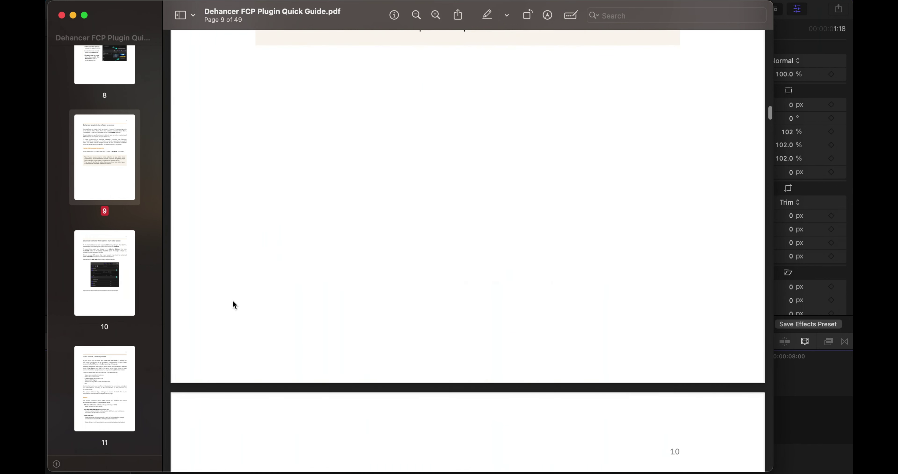
scroll(232, 301, down, 5)
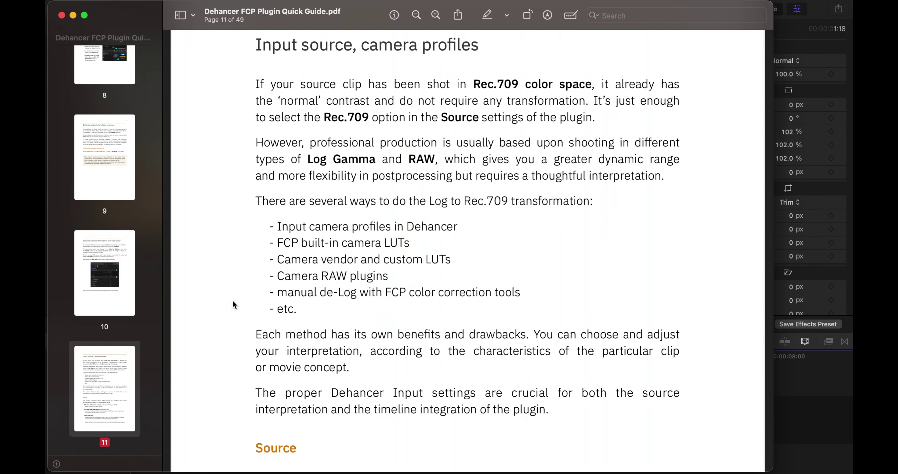
scroll(233, 301, down, 1)
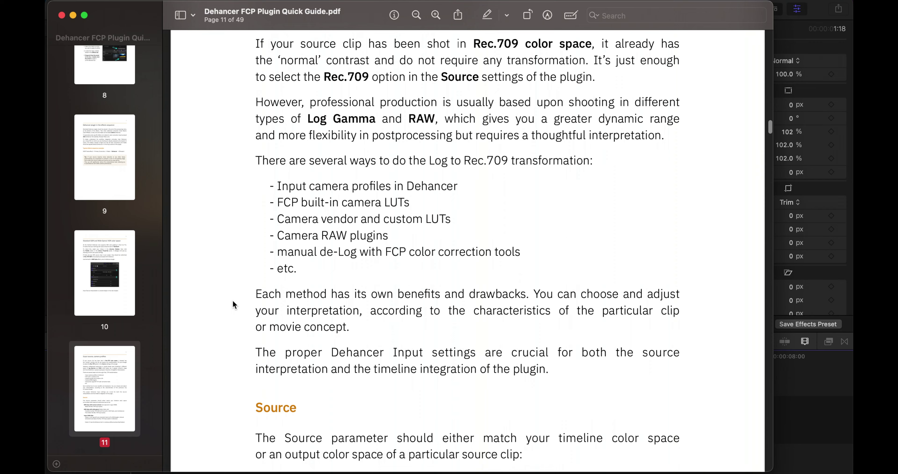
scroll(233, 299, up, 2)
scroll(232, 299, down, 1)
scroll(232, 301, down, 5)
scroll(233, 303, down, 2)
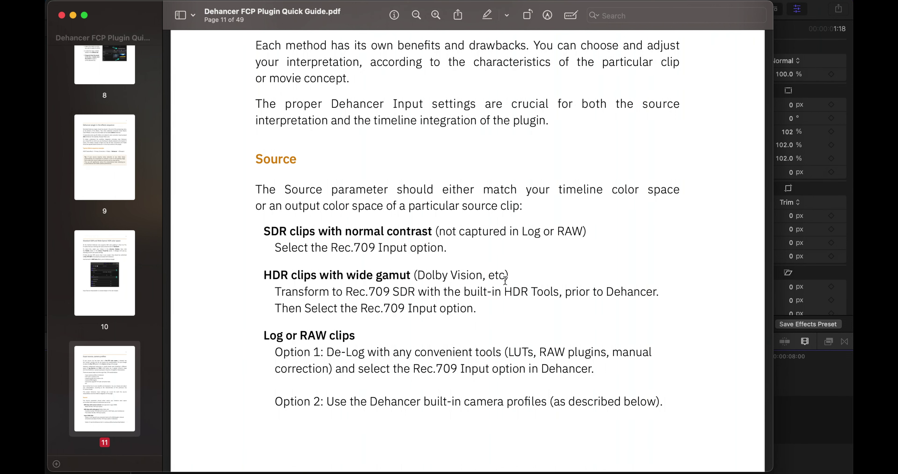
Switch back to Final Cut Pro and apply the Dehancer Pro v2 effect to the HWY7510 clip, then close the effects browser
key(ctrl+Up)
click(176, 290)
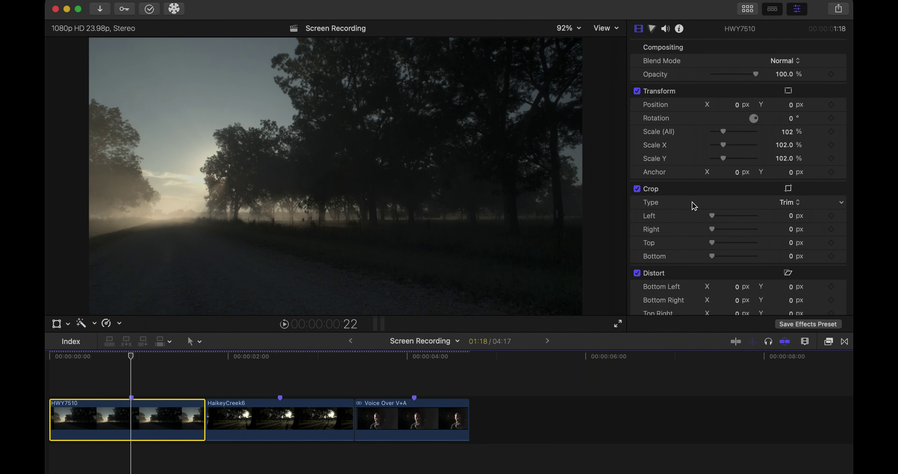
click(828, 341)
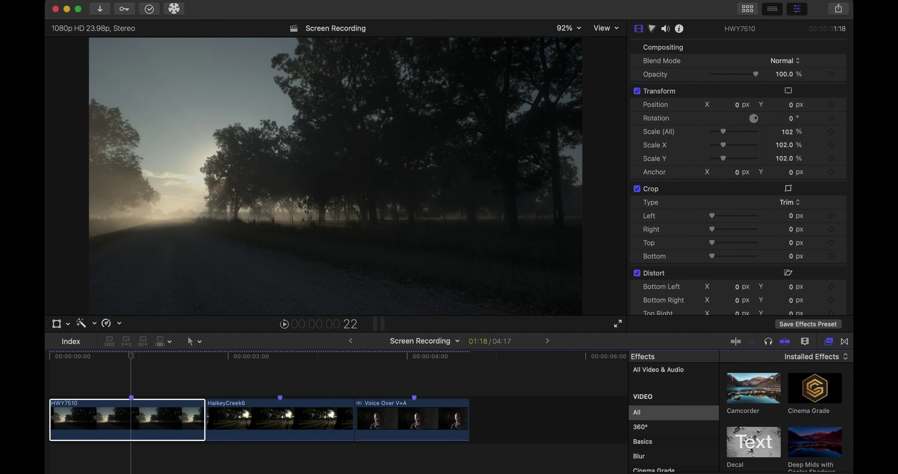
double_click(753, 393)
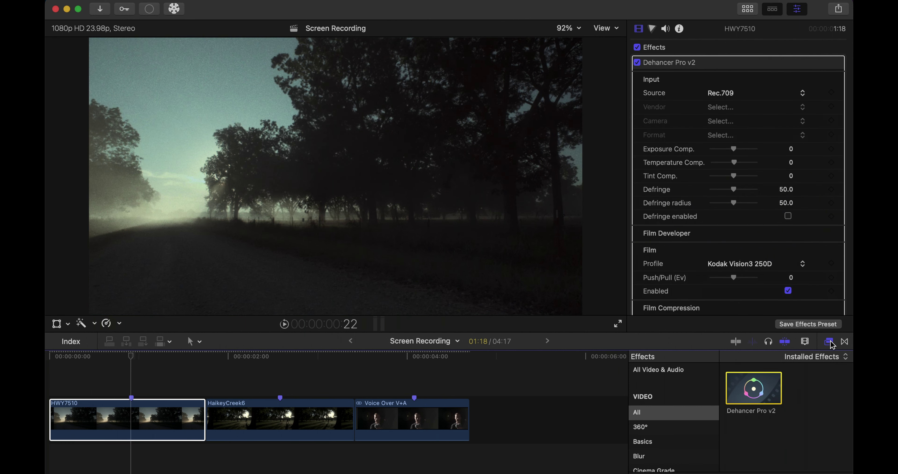
click(830, 342)
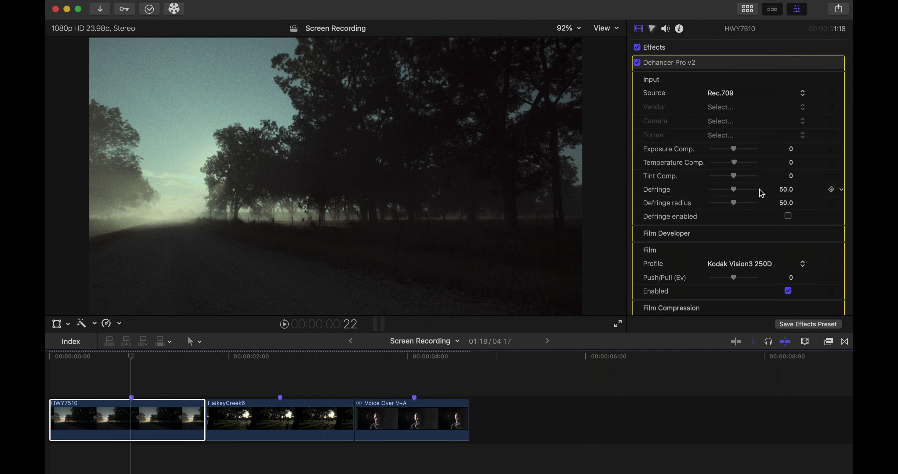
Look through the Dehancer Pro v2 parameters from the Input section through Vignette
scroll(746, 213, down, 6)
scroll(747, 213, down, 10)
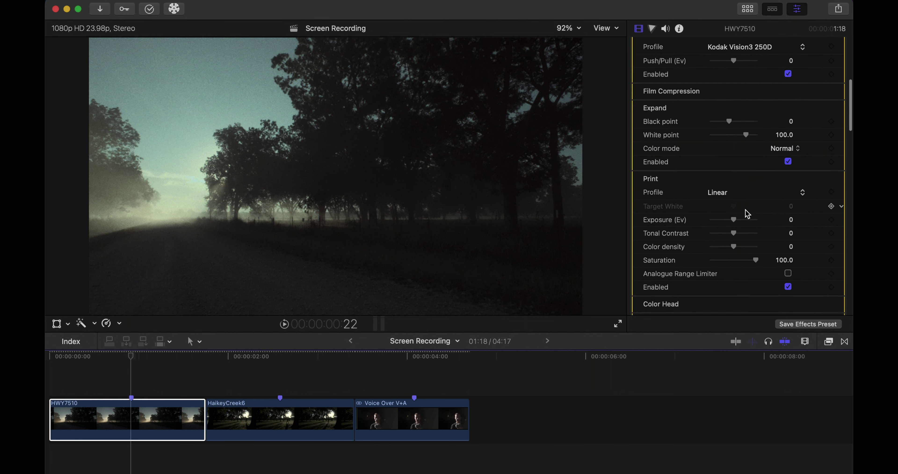
scroll(745, 209, down, 6)
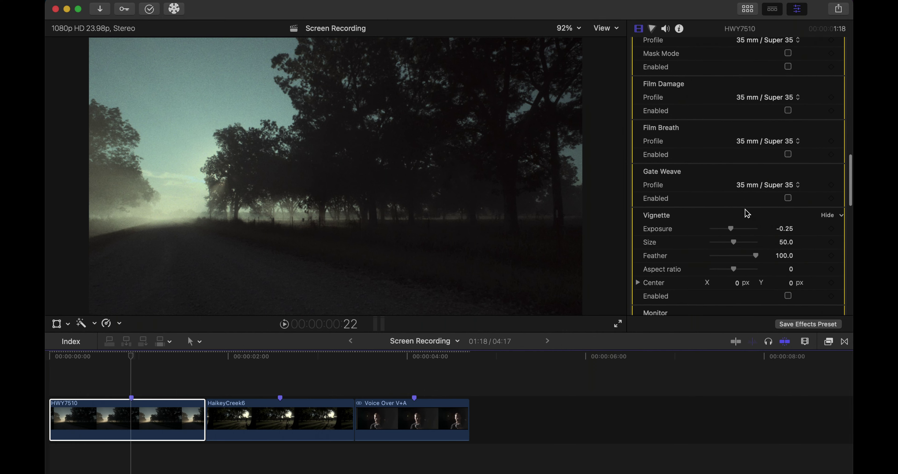
scroll(745, 210, up, 2)
scroll(745, 210, up, 8)
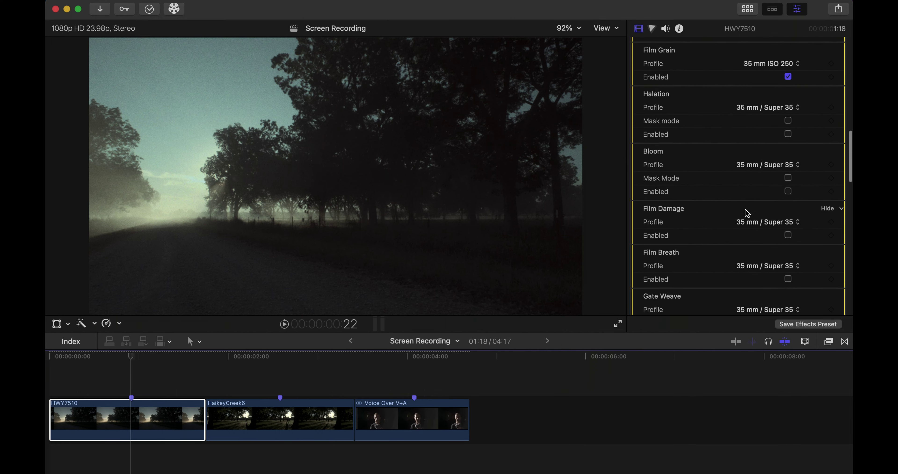
scroll(745, 210, up, 8)
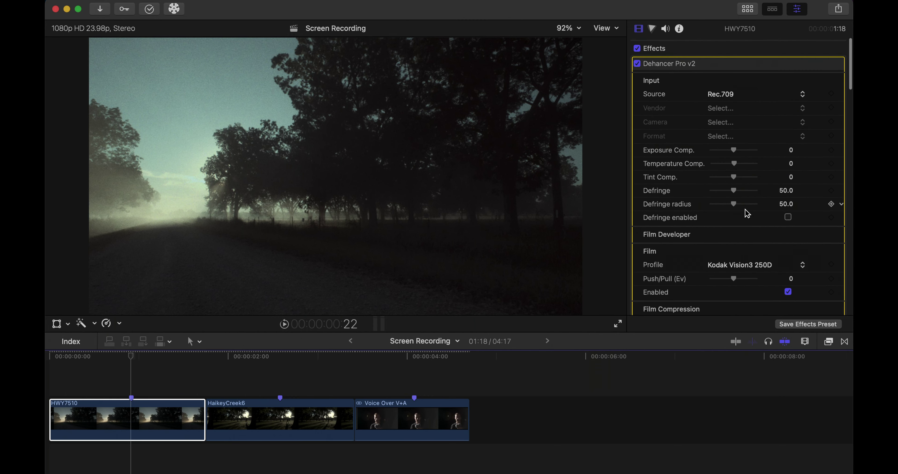
scroll(741, 225, down, 3)
scroll(741, 226, down, 10)
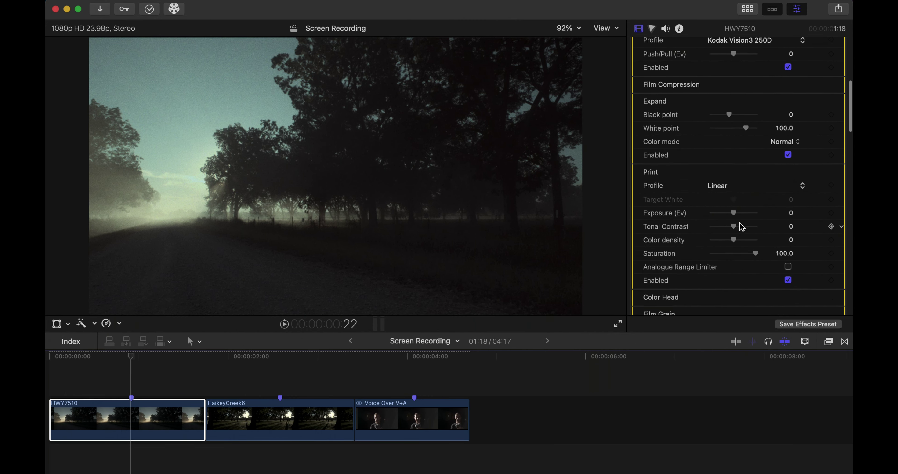
scroll(741, 226, up, 12)
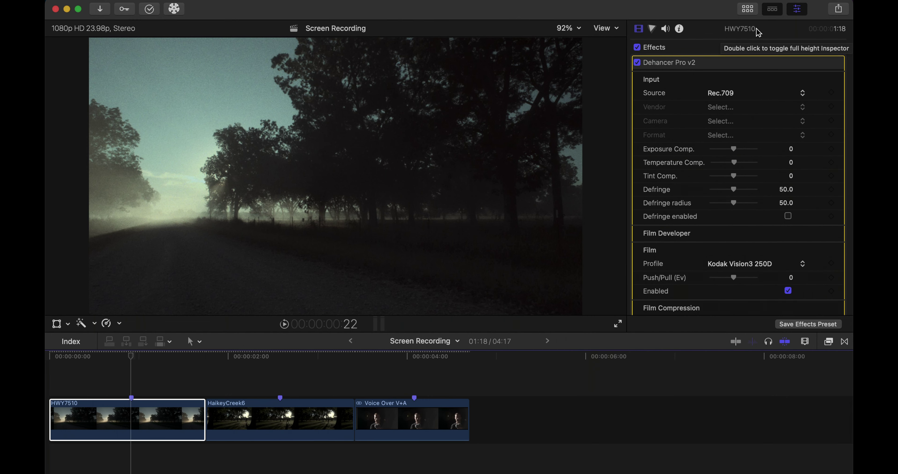
Expand the inspector to full height and review the Dehancer Pro v2 parameter sections in it
click(737, 28)
key(Tab)
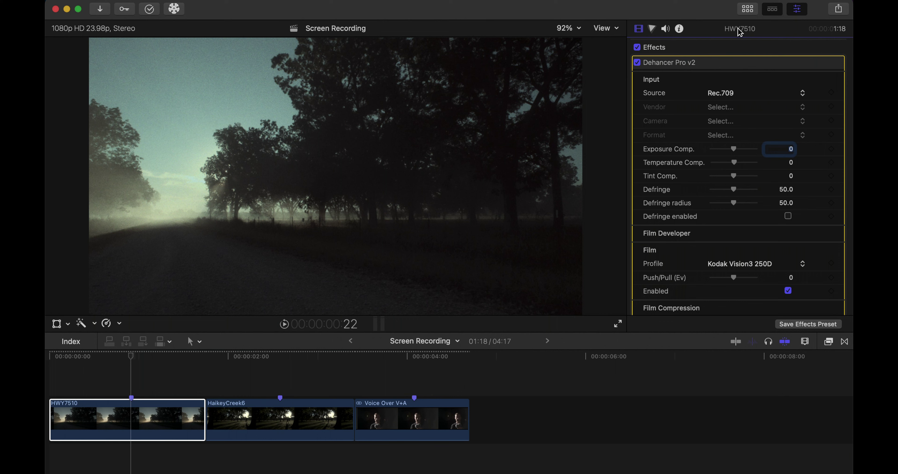
double_click(738, 28)
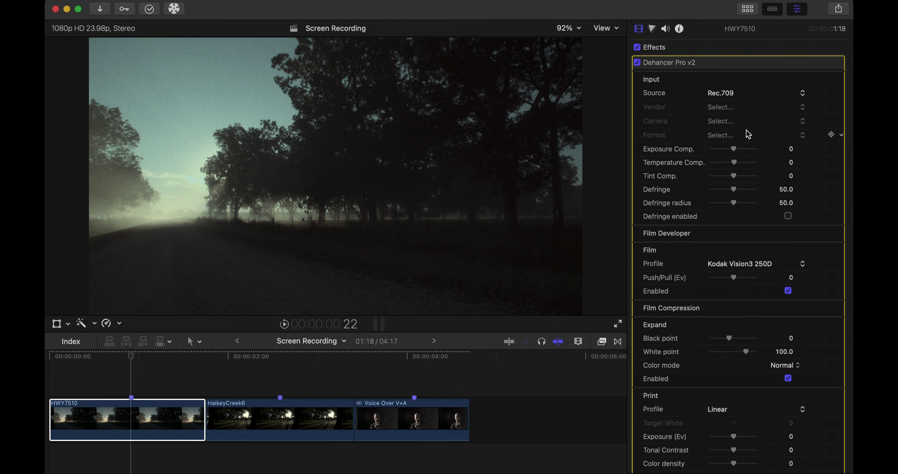
scroll(743, 380, down, 3)
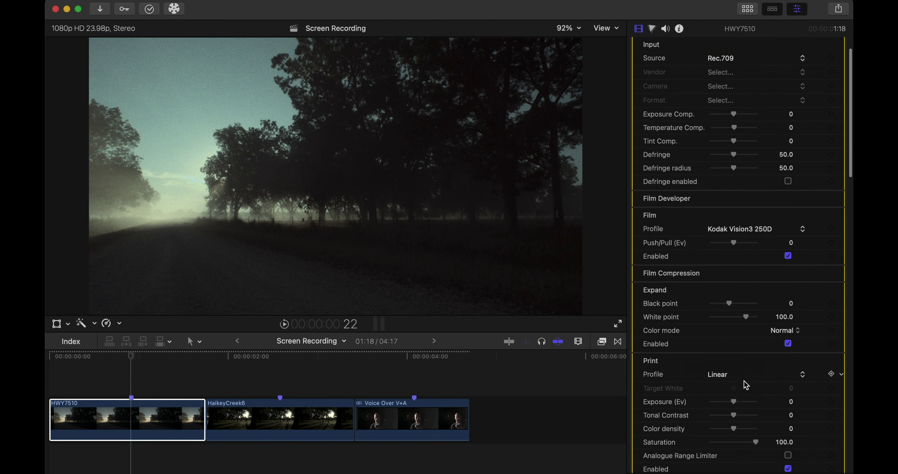
scroll(743, 294, down, 15)
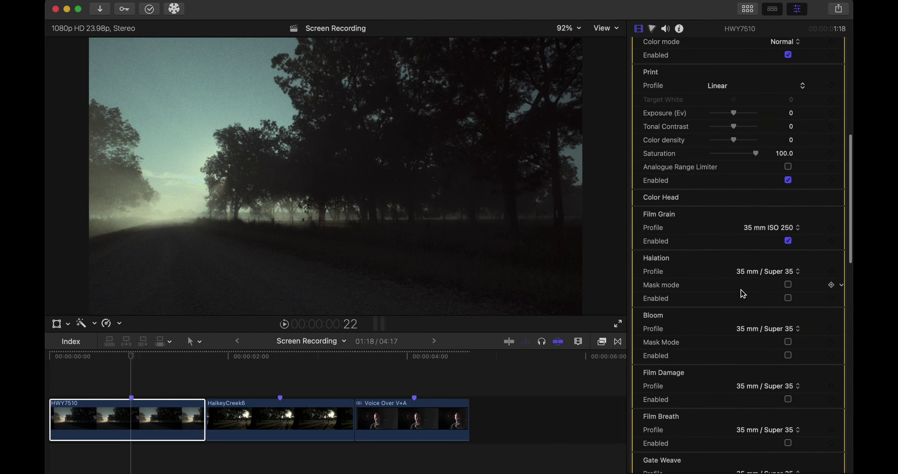
scroll(743, 293, down, 5)
scroll(742, 289, up, 16)
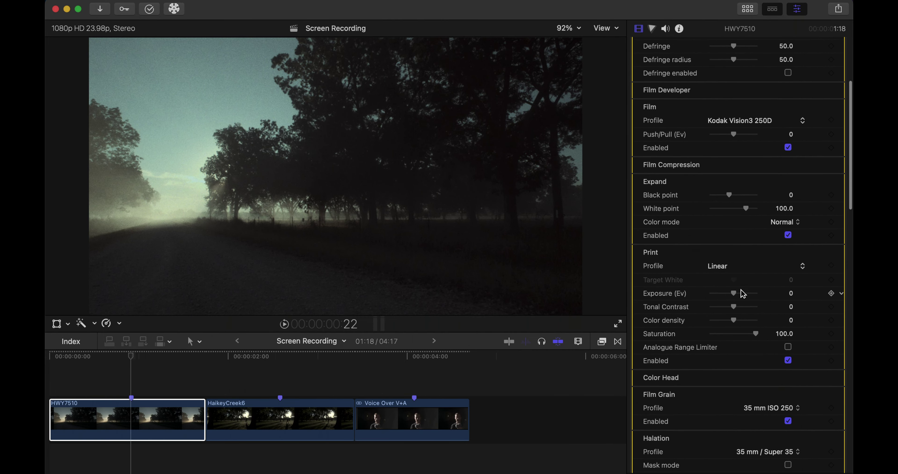
scroll(741, 284, up, 6)
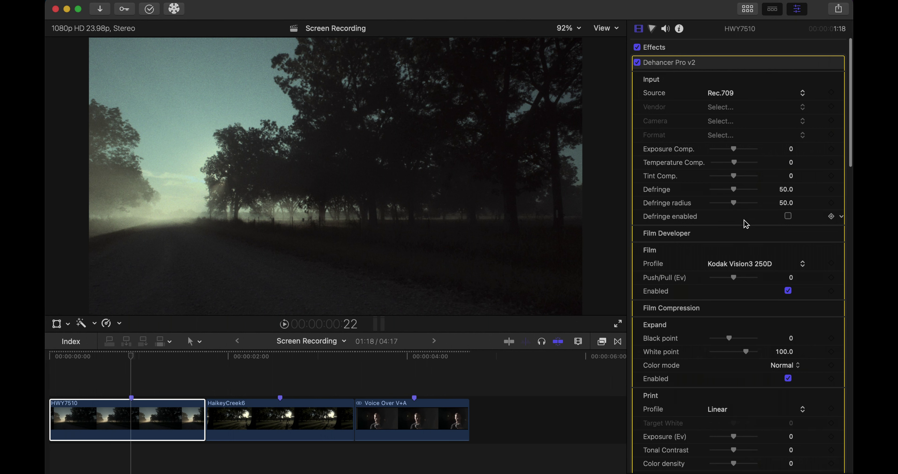
Disable the Film, Expand, Print and Film Grain sections of the Dehancer Pro v2 effect
click(787, 290)
scroll(769, 332, down, 3)
click(788, 303)
scroll(779, 345, down, 4)
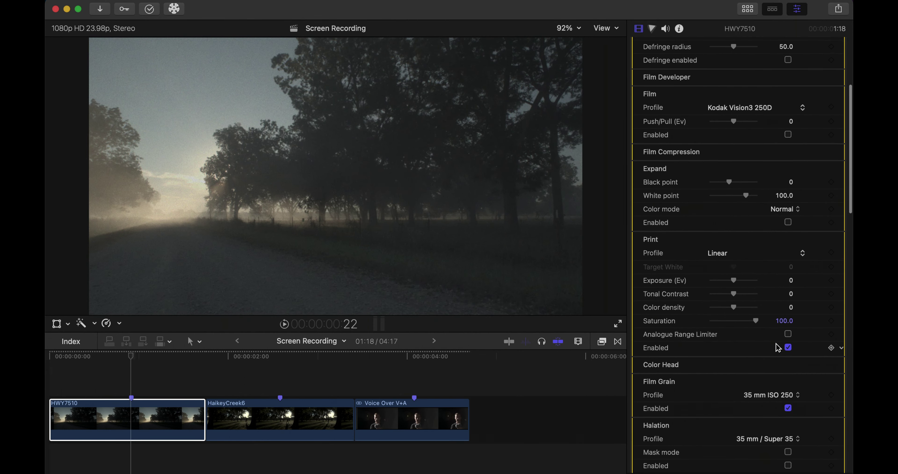
click(788, 334)
scroll(755, 383, down, 3)
click(788, 322)
scroll(762, 395, down, 8)
scroll(761, 393, up, 6)
scroll(761, 393, up, 12)
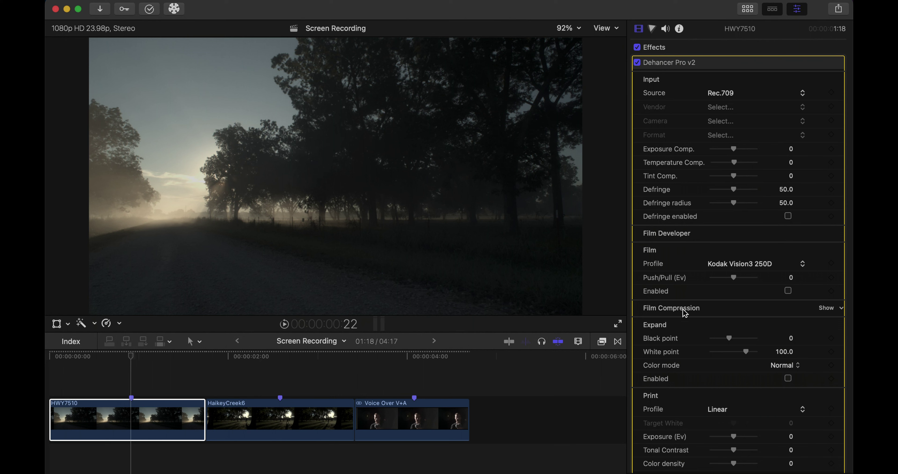
Show the collapsed parameters of the Film Developer, Film Compression and Color Head sections
scroll(682, 289, down, 1)
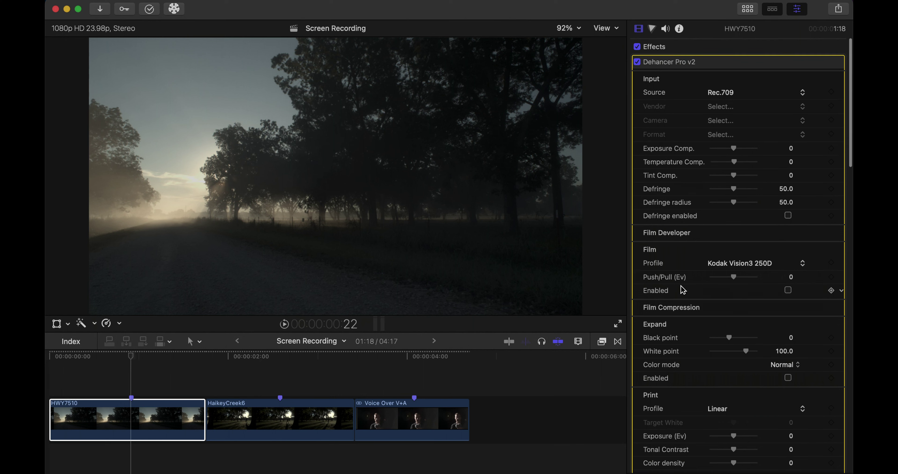
scroll(682, 289, down, 15)
scroll(682, 289, up, 15)
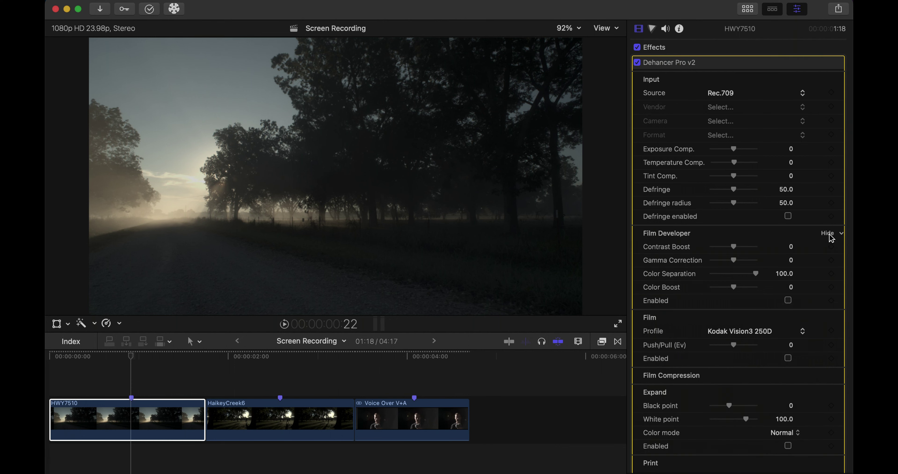
scroll(829, 240, down, 6)
click(829, 249)
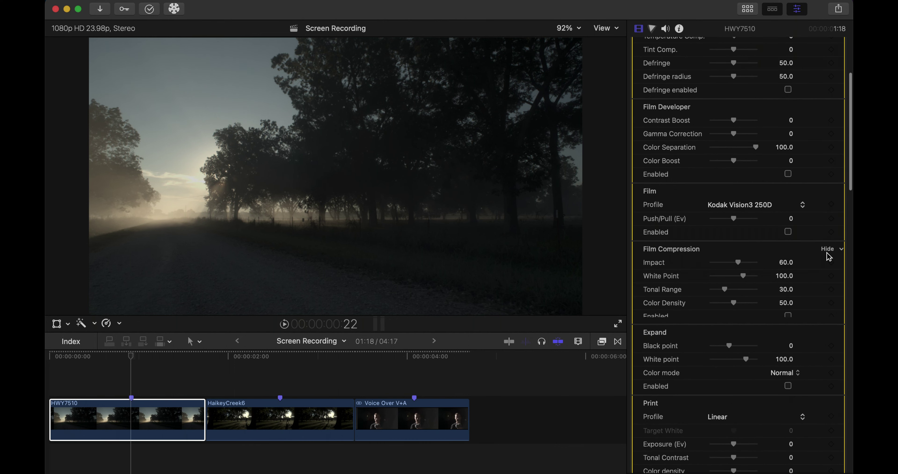
scroll(819, 324, down, 10)
click(818, 326)
scroll(798, 345, down, 7)
scroll(789, 350, down, 5)
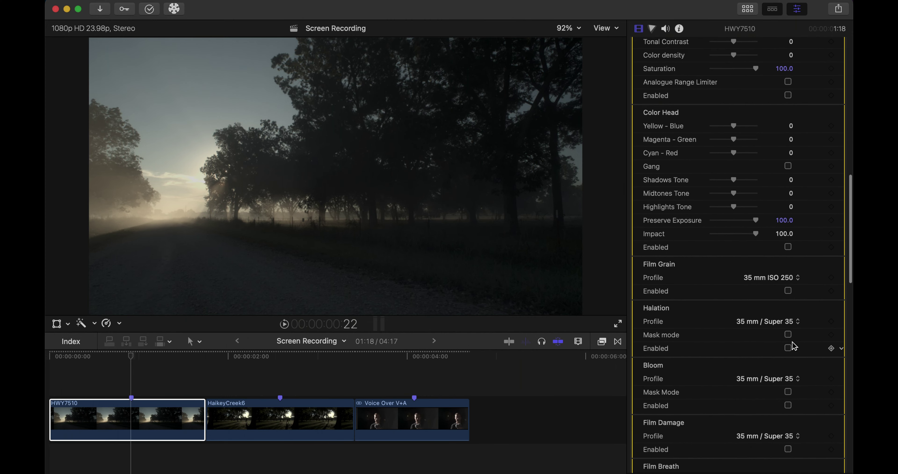
scroll(792, 345, up, 20)
scroll(767, 314, up, 2)
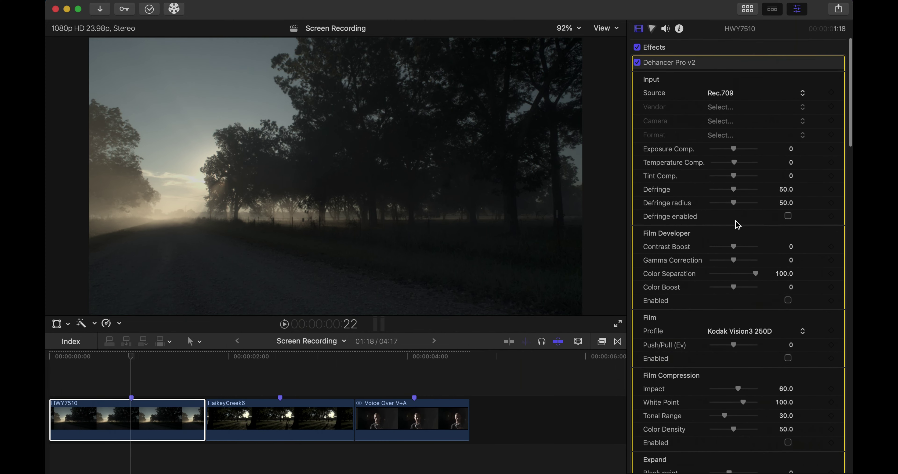
scroll(737, 299, down, 2)
scroll(740, 298, up, 2)
scroll(737, 290, down, 1)
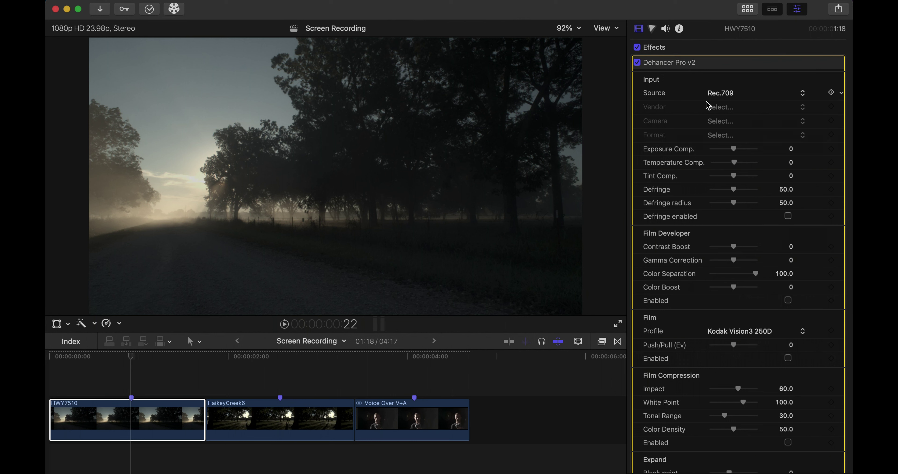
Set the input source to Choose Camera with vendor Sigma, camera Sigma fp and format DNG Profile OFF BMD Film Daylight
click(726, 95)
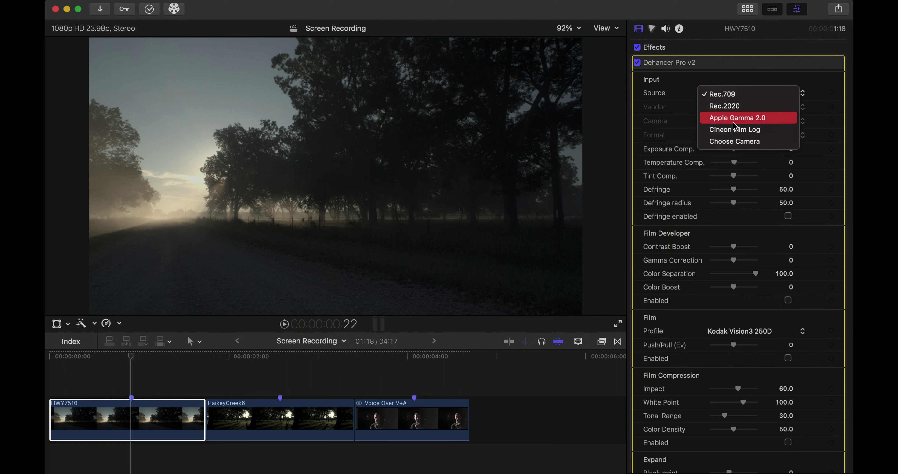
click(741, 141)
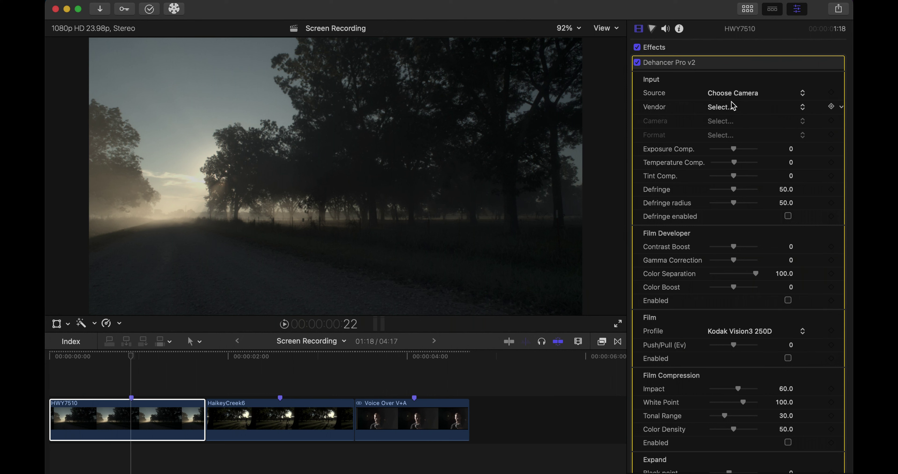
click(723, 108)
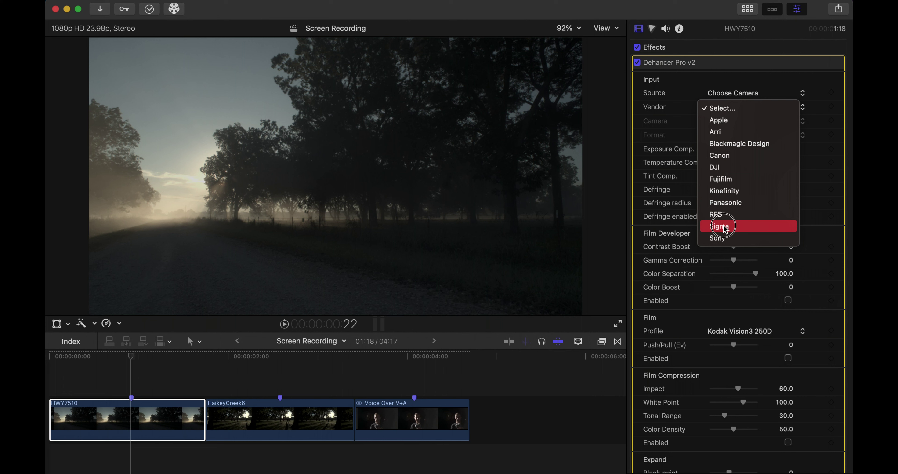
click(724, 226)
click(723, 123)
click(723, 133)
click(724, 136)
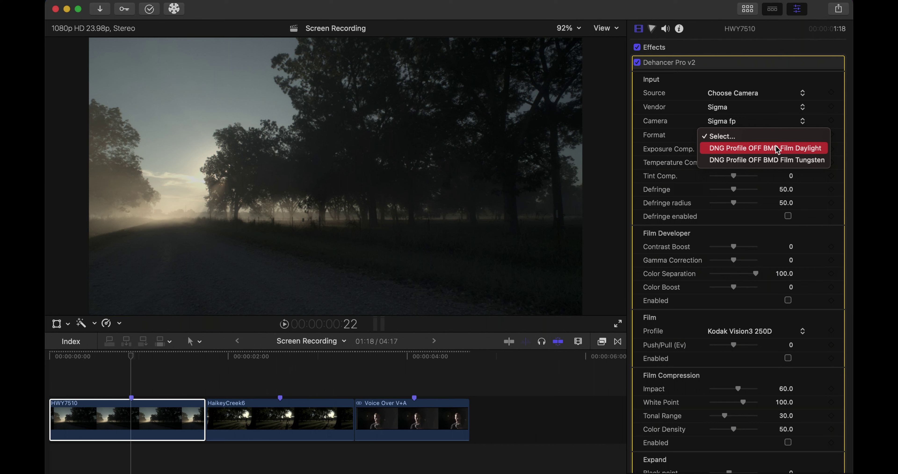
click(801, 150)
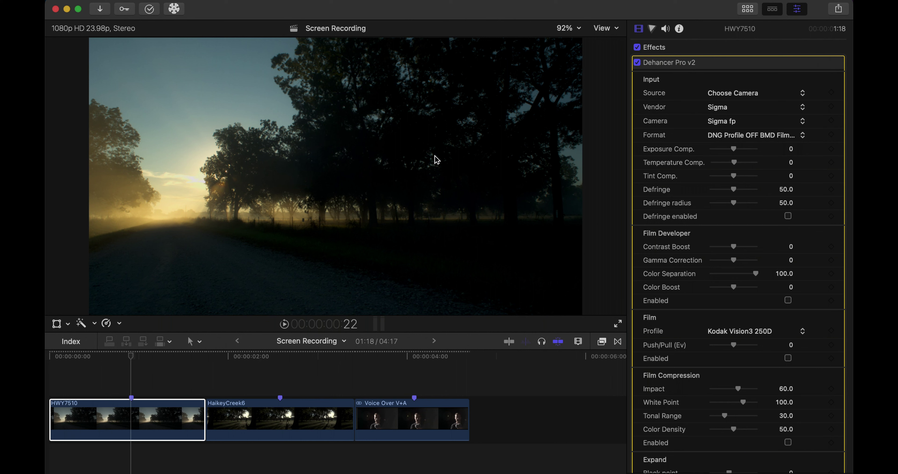
Enable the Film section and set its profile to Kodak Ektar 25 (Exp. 1996)
scroll(725, 160, down, 8)
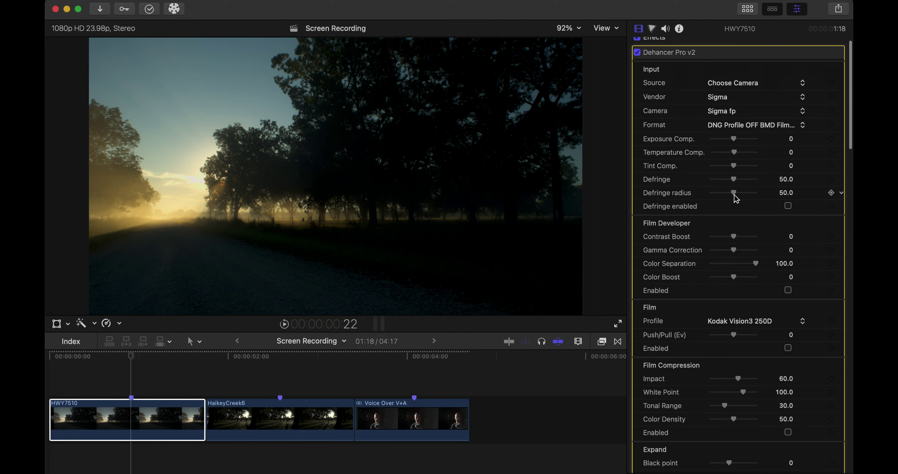
scroll(734, 198, down, 1)
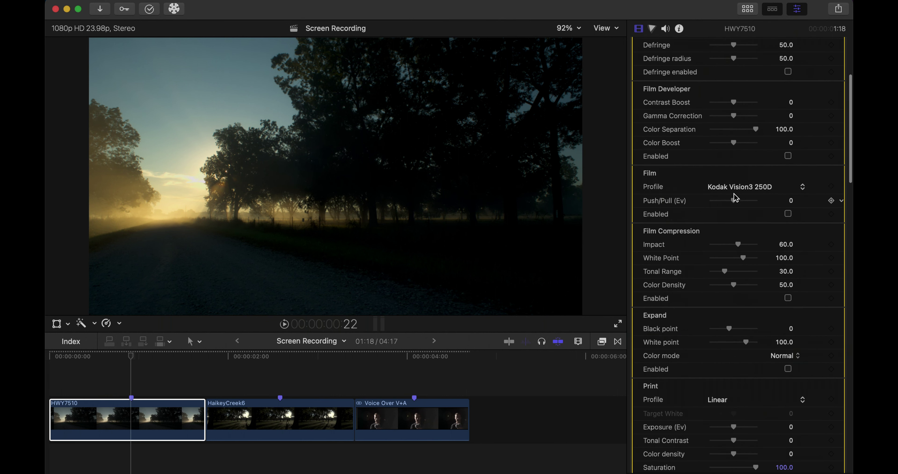
click(788, 214)
click(740, 188)
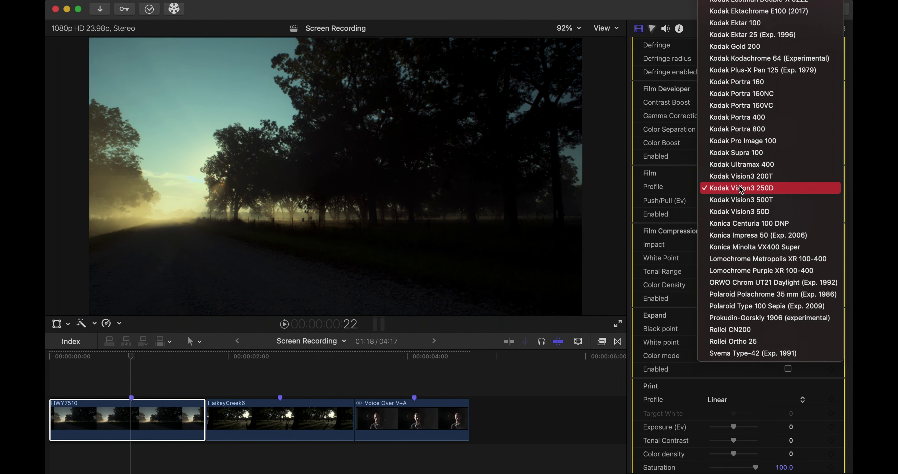
scroll(739, 186, up, 10)
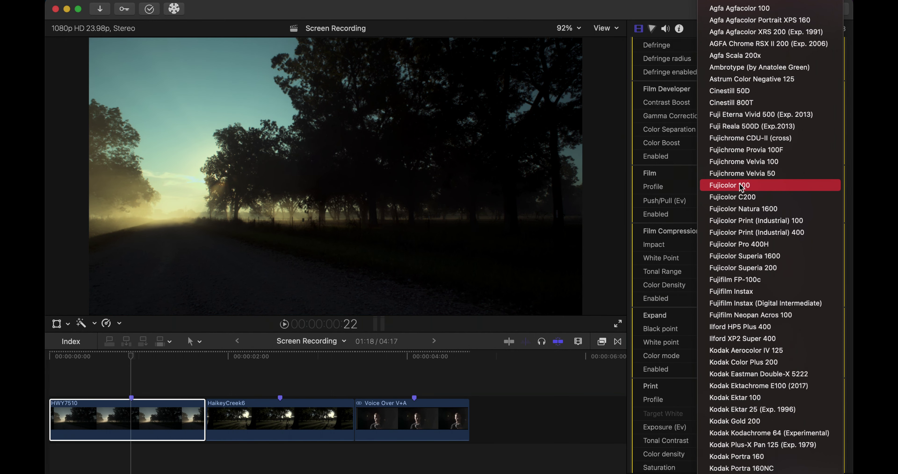
scroll(742, 174, down, 4)
scroll(743, 177, down, 2)
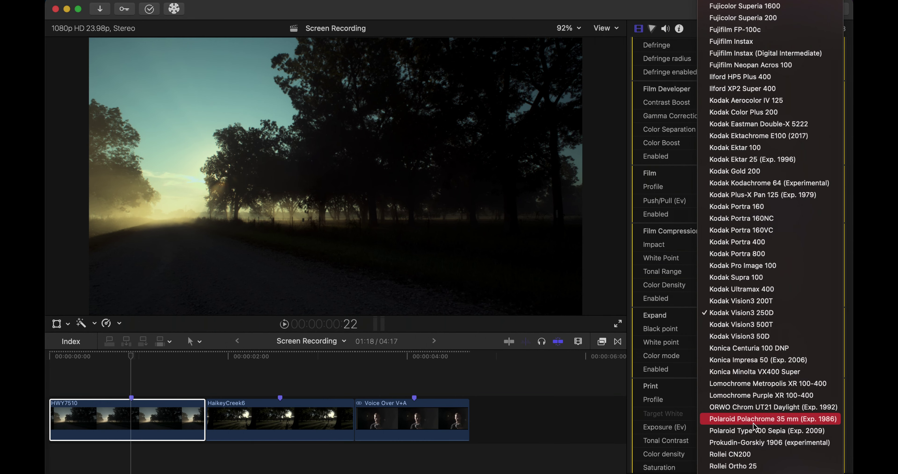
scroll(745, 200, up, 4)
scroll(746, 199, up, 2)
scroll(745, 244, down, 4)
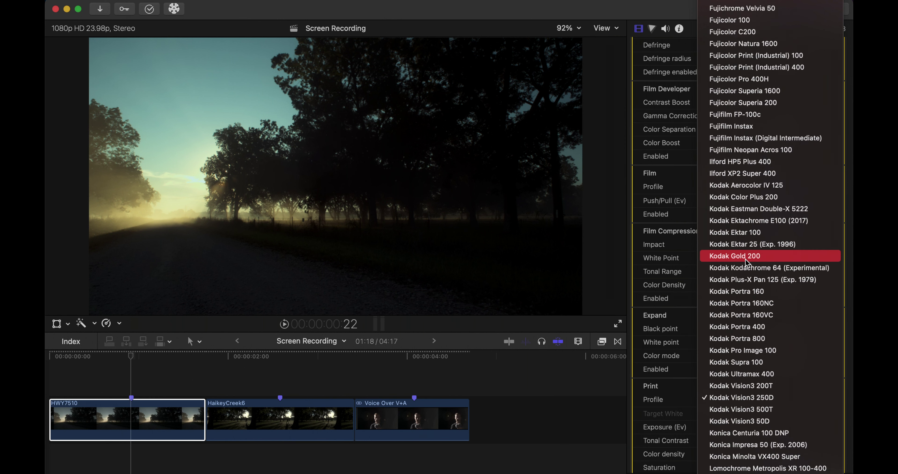
scroll(745, 259, down, 3)
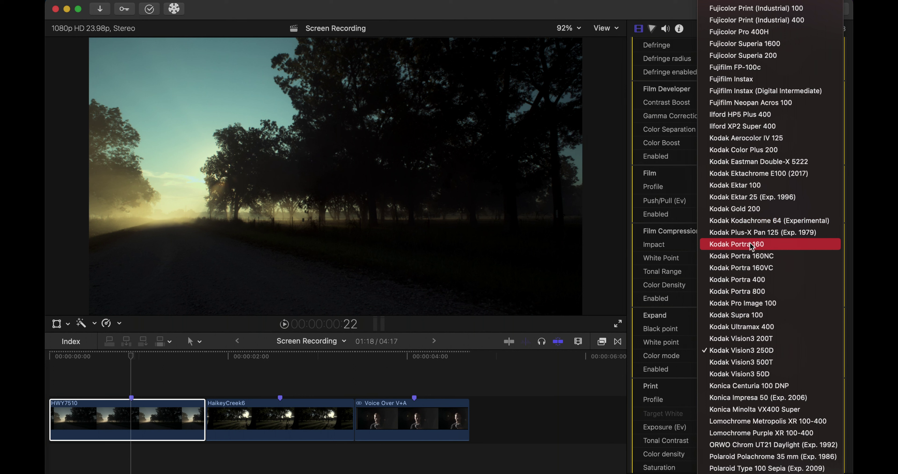
scroll(752, 258, down, 1)
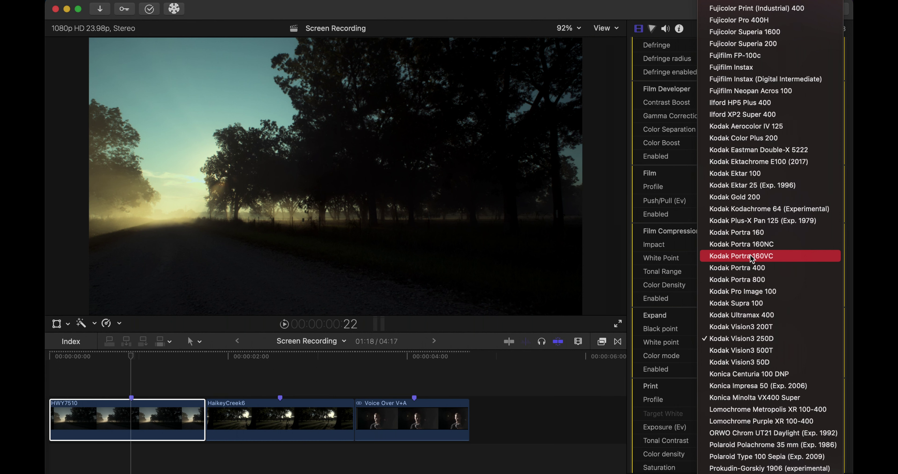
click(746, 185)
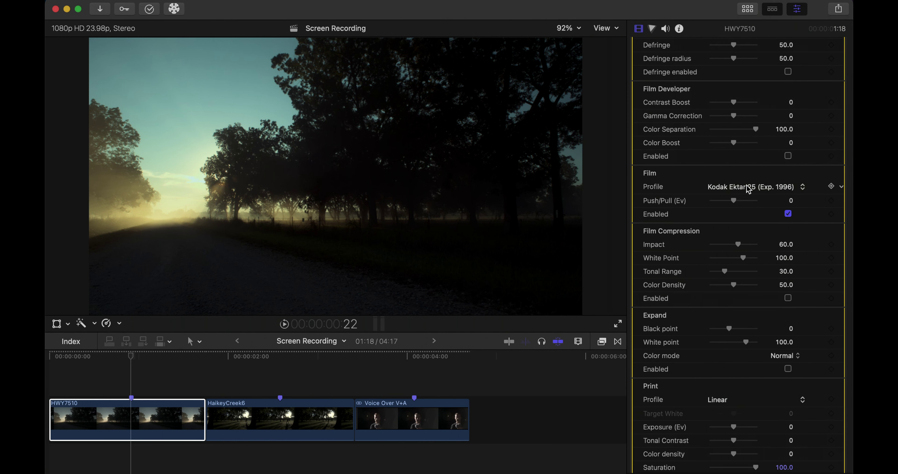
Enable the Print section and set its profile to Kodak 2383 Print Film
scroll(737, 227, down, 5)
scroll(738, 227, down, 5)
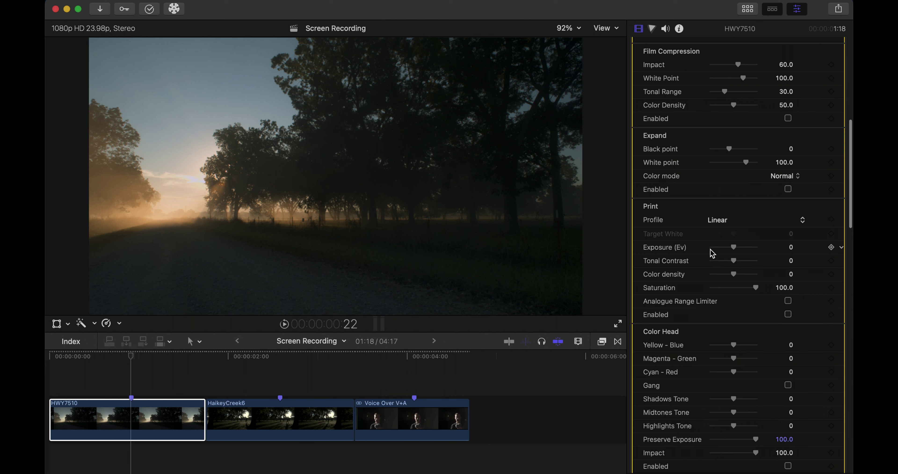
click(788, 315)
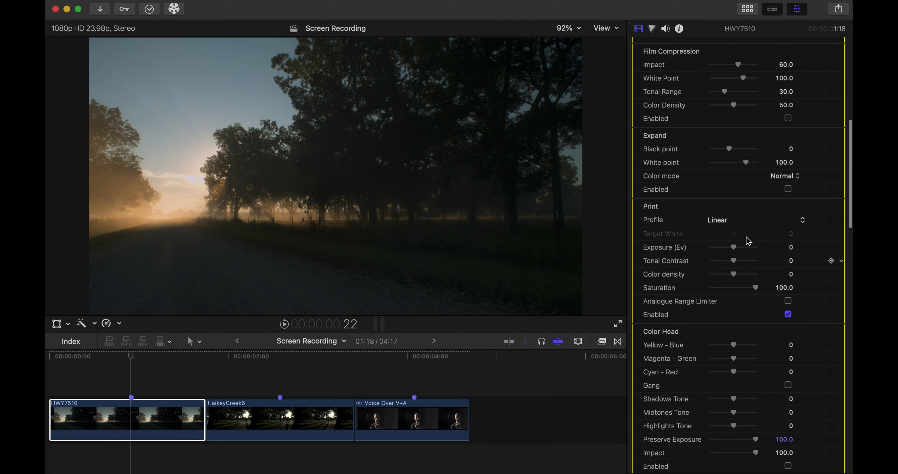
click(718, 223)
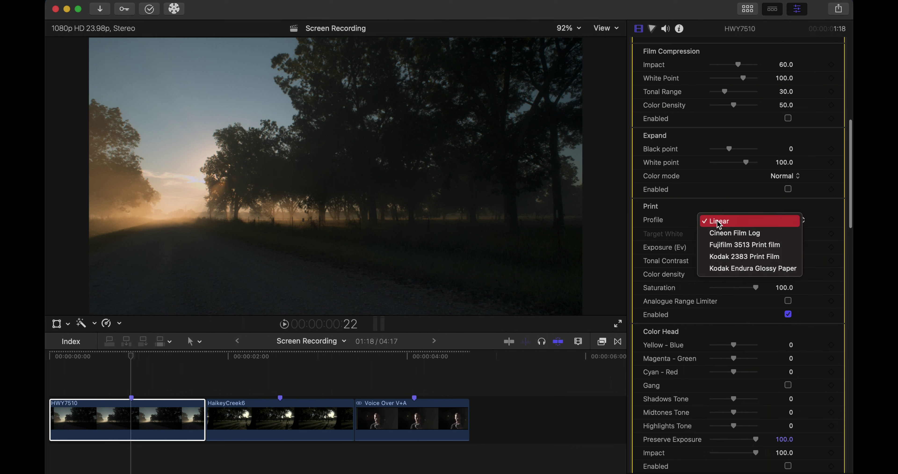
click(759, 257)
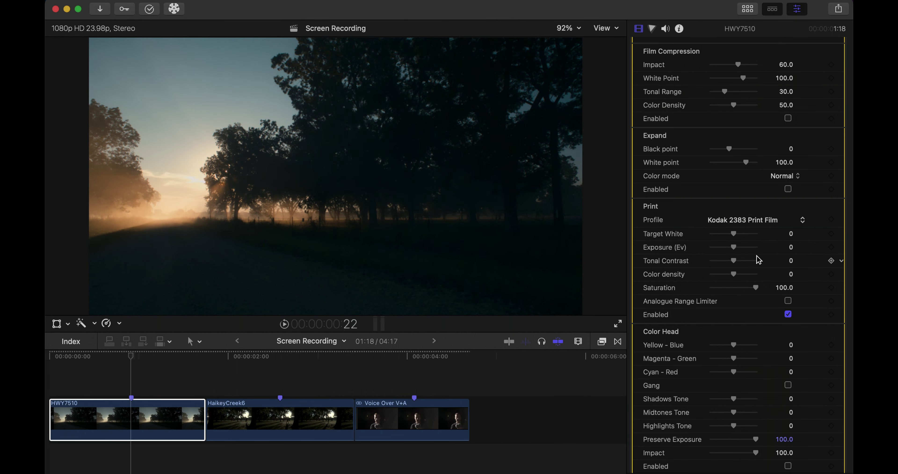
Review the effect's Input, Film Developer, Film, Film Compression, Expand and Print settings against the image
scroll(747, 209, up, 10)
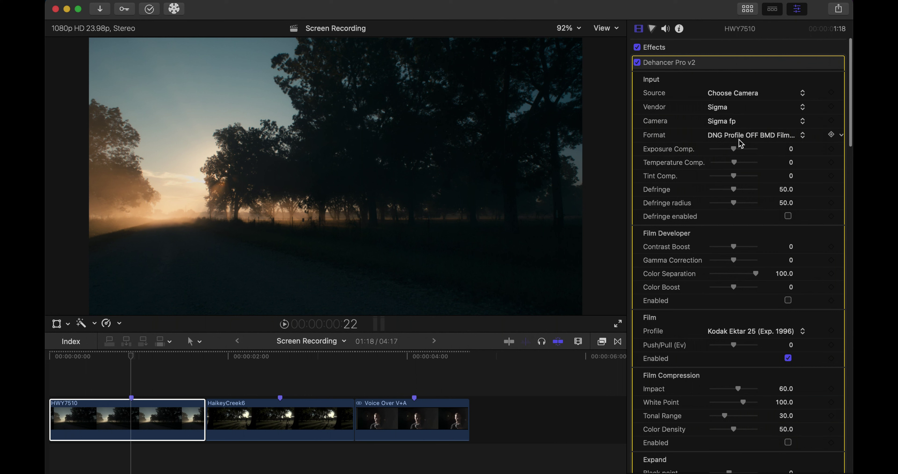
scroll(735, 176, down, 3)
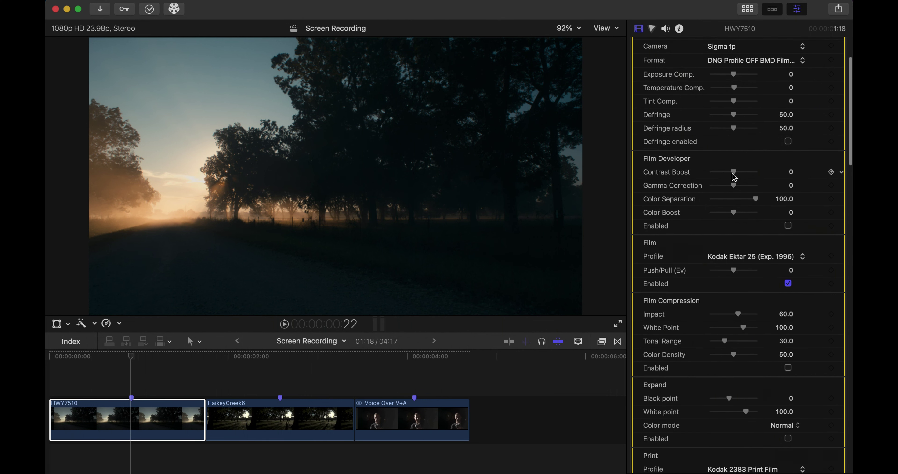
scroll(735, 176, down, 2)
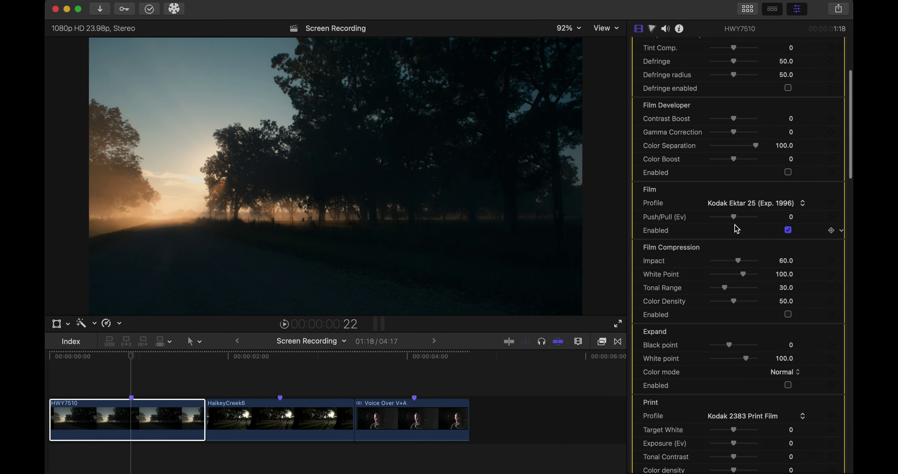
scroll(734, 224, down, 6)
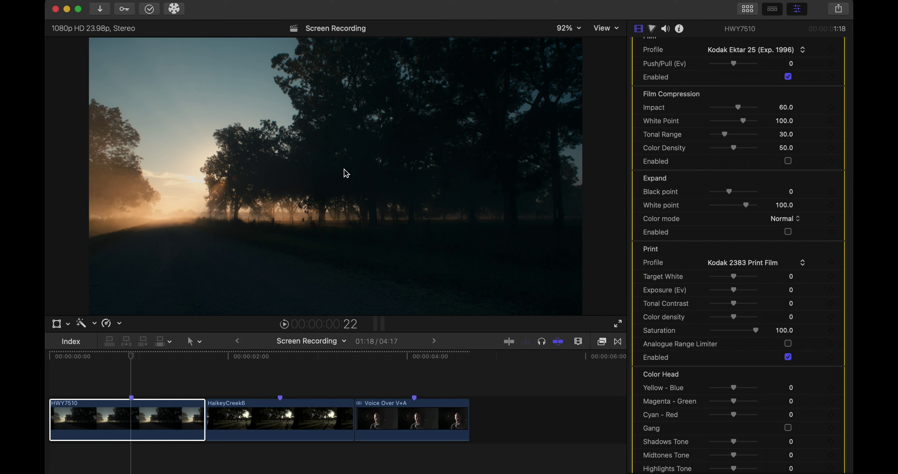
scroll(738, 265, up, 7)
scroll(738, 260, up, 3)
scroll(738, 252, up, 2)
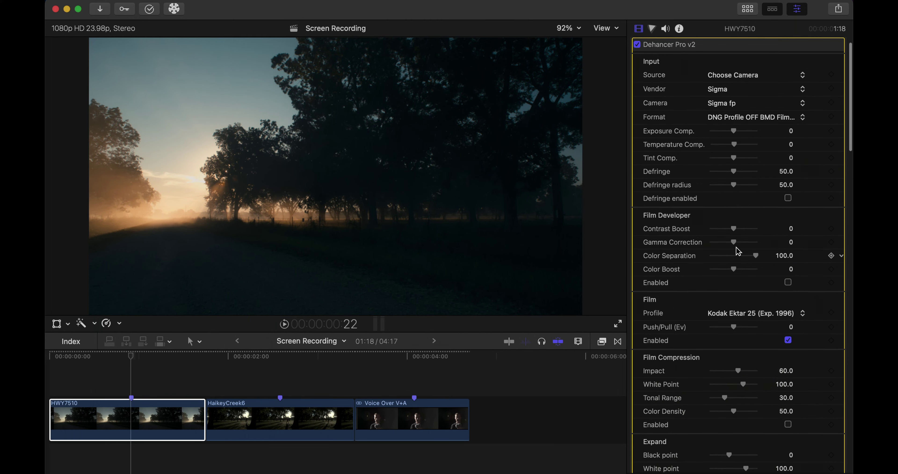
scroll(742, 286, down, 2)
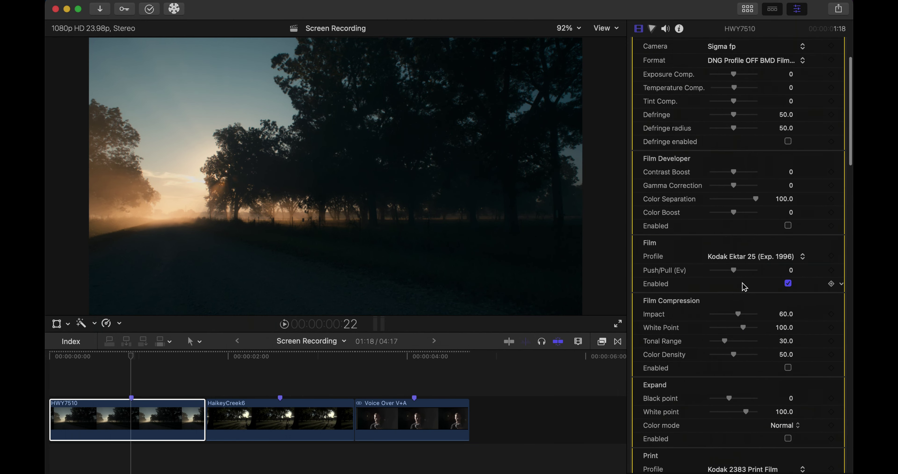
scroll(754, 287, down, 5)
Enable the Film Developer section, try lower and higher Gamma Correction values, and reset Gamma Correction to 0
scroll(763, 288, up, 4)
scroll(765, 288, up, 3)
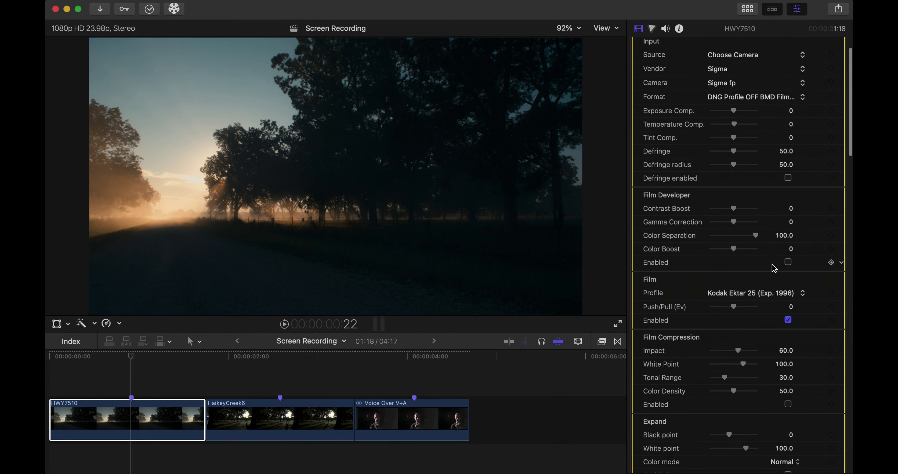
click(788, 262)
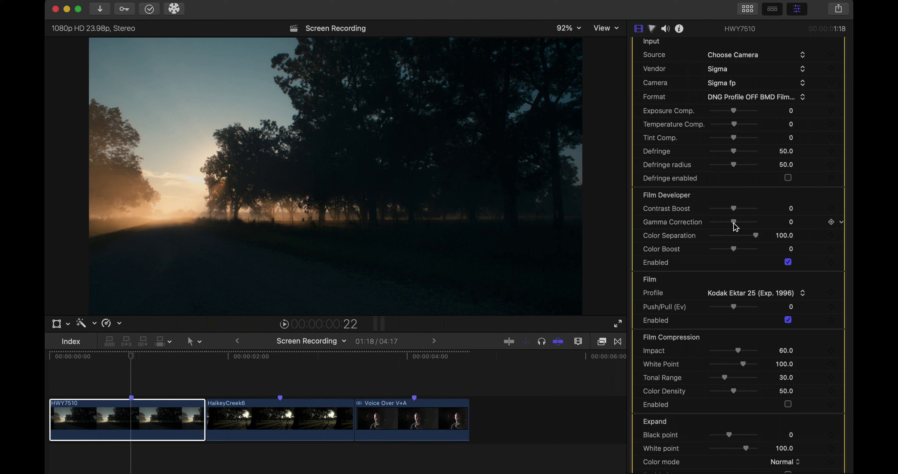
drag(723, 222, 720, 221)
click(747, 223)
click(722, 222)
click(749, 222)
click(784, 222)
text(0)
key(Return)
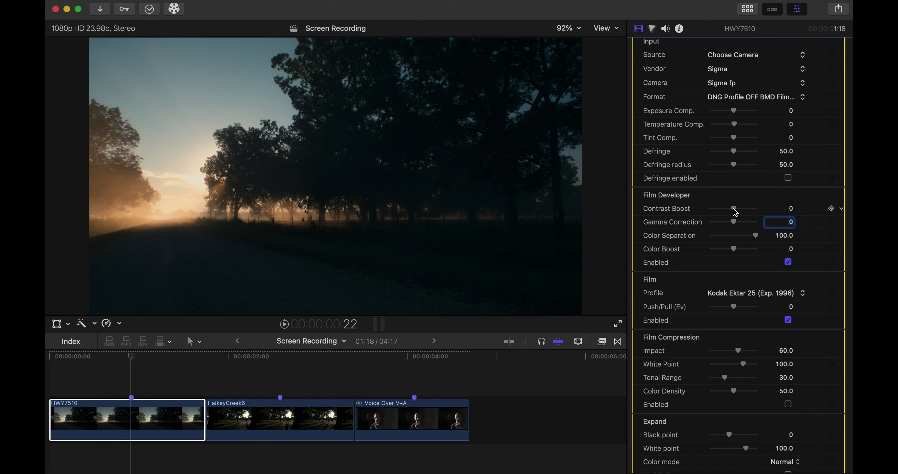
Set the Film Developer's Contrast Boost to -50, try a low Gamma Correction and raise it to 50
click(722, 208)
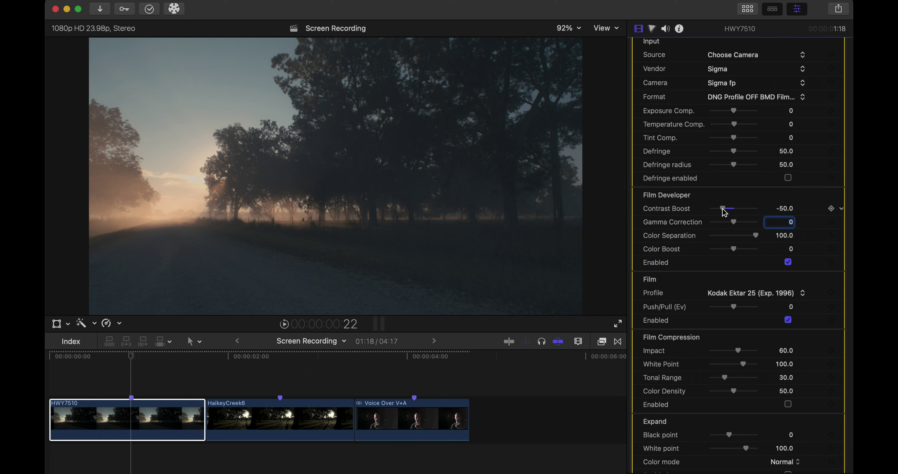
drag(734, 223, 698, 220)
click(746, 222)
click(755, 222)
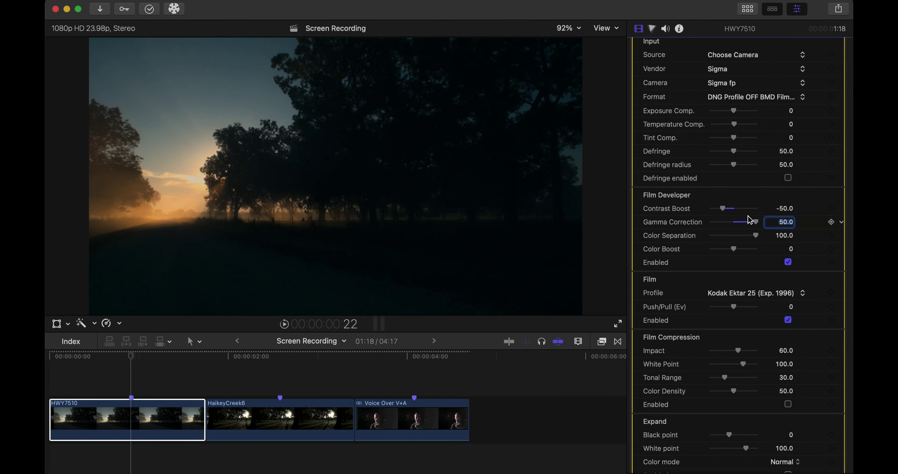
Reset Gamma Correction and Contrast Boost to 0 and disable the Film Developer section
text(0)
key(Return)
click(785, 208)
text(0)
key(Return)
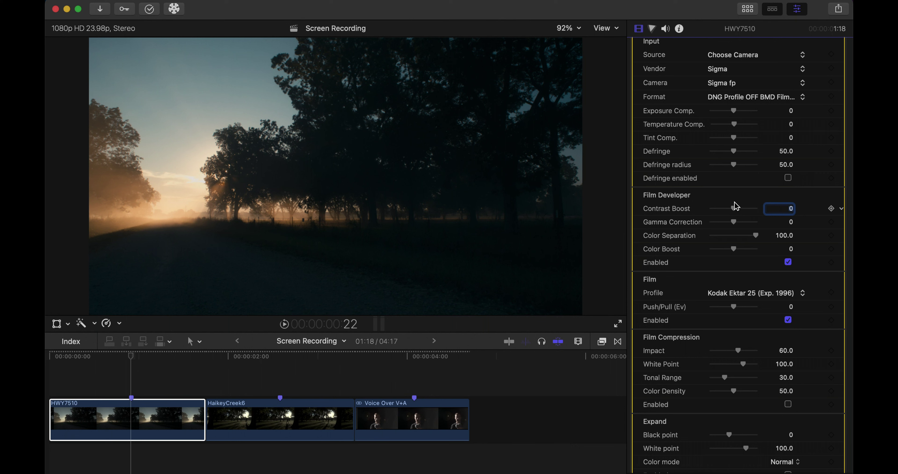
click(787, 261)
Toggle the Film Compression section on and off twice to compare its effect on the image
scroll(746, 303, down, 5)
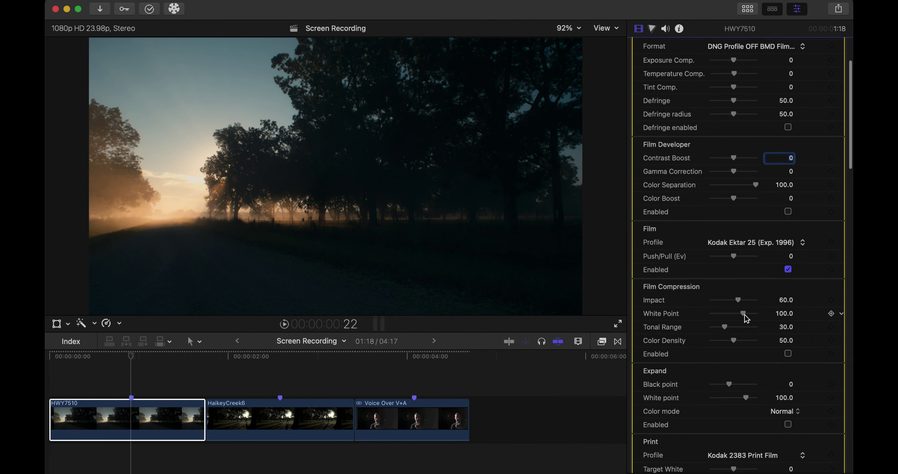
scroll(746, 317, down, 1)
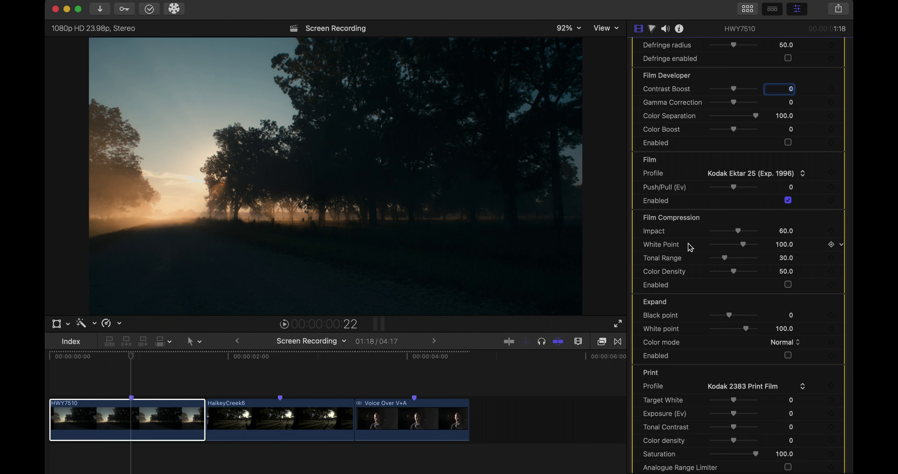
click(788, 285)
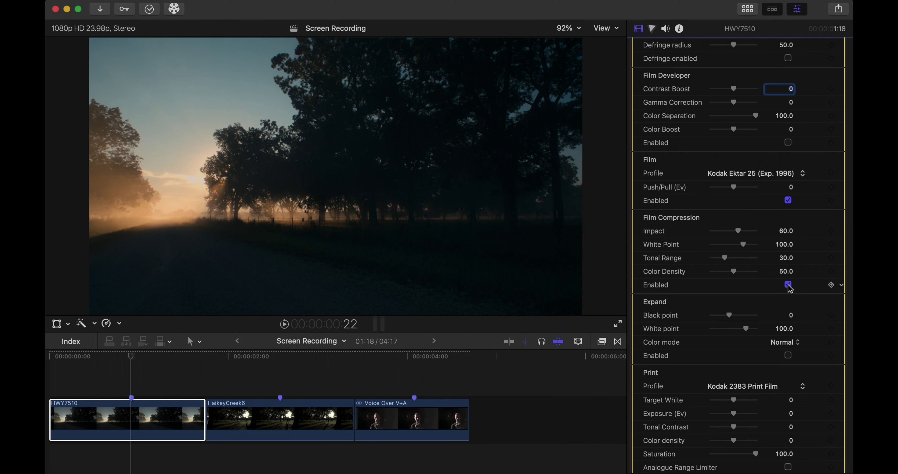
click(787, 285)
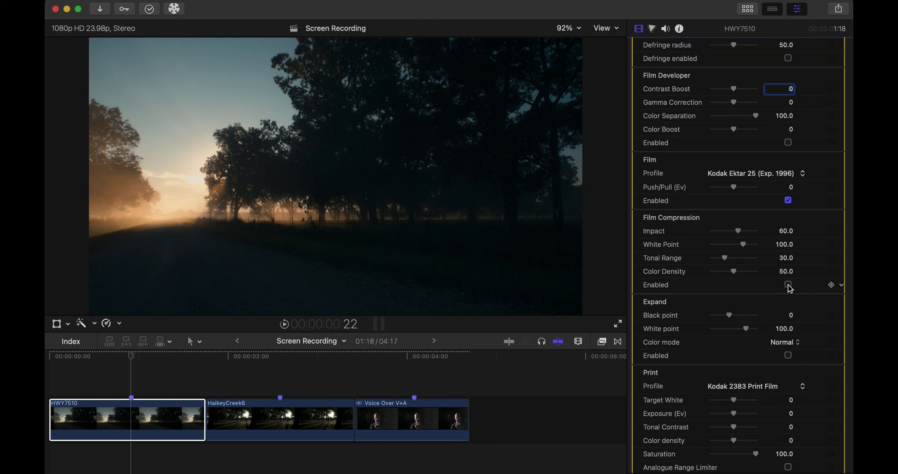
click(788, 285)
click(787, 285)
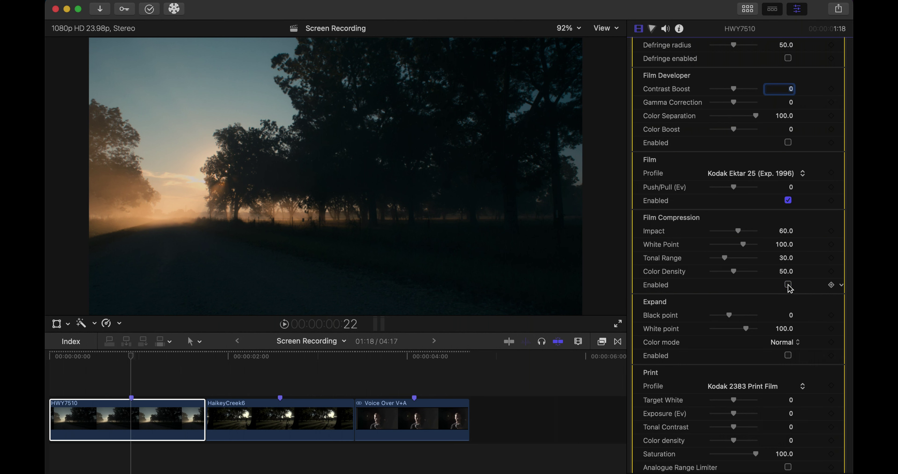
Compare the image with Film Compression enabled and disabled again, leaving the section disabled
click(787, 285)
click(787, 285)
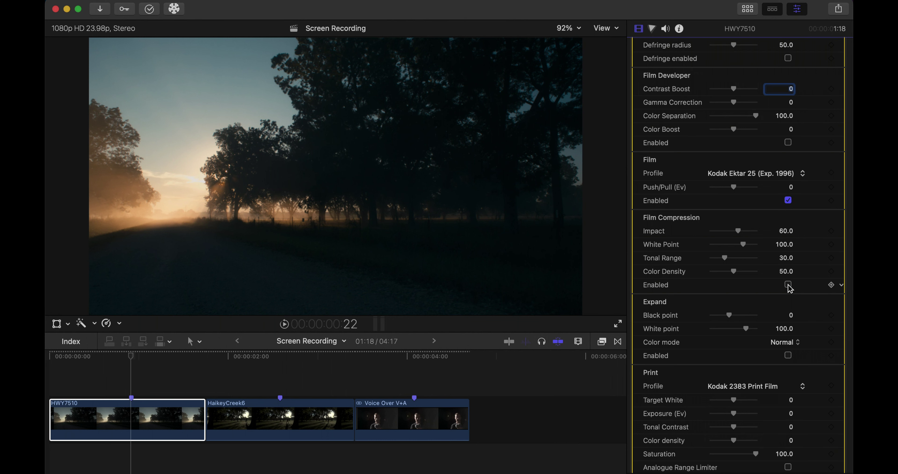
click(788, 285)
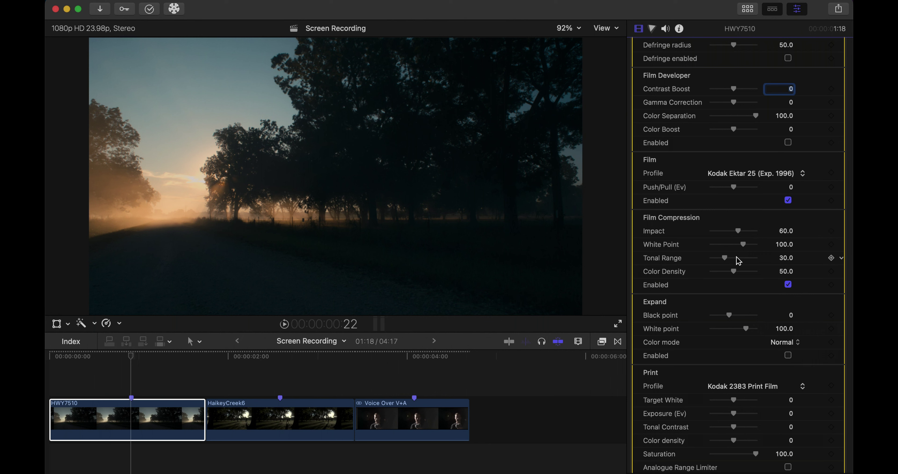
click(787, 284)
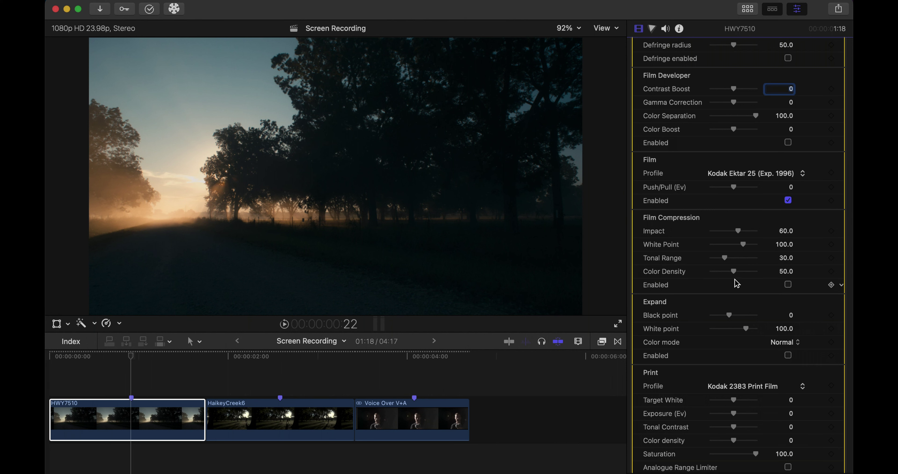
Review the Dehancer Pro v2 sections from Input through Film Damage, collapsing and re-expanding the effect's parameters along the way
scroll(711, 288, down, 10)
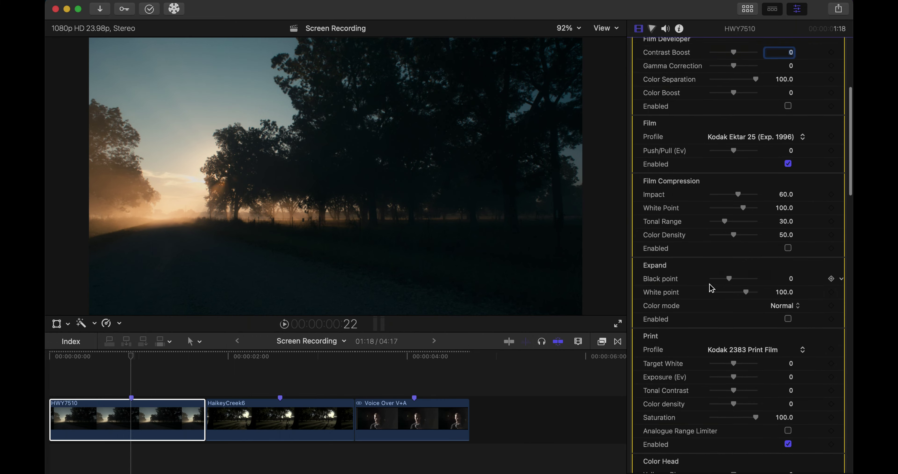
scroll(711, 287, up, 15)
scroll(711, 288, up, 3)
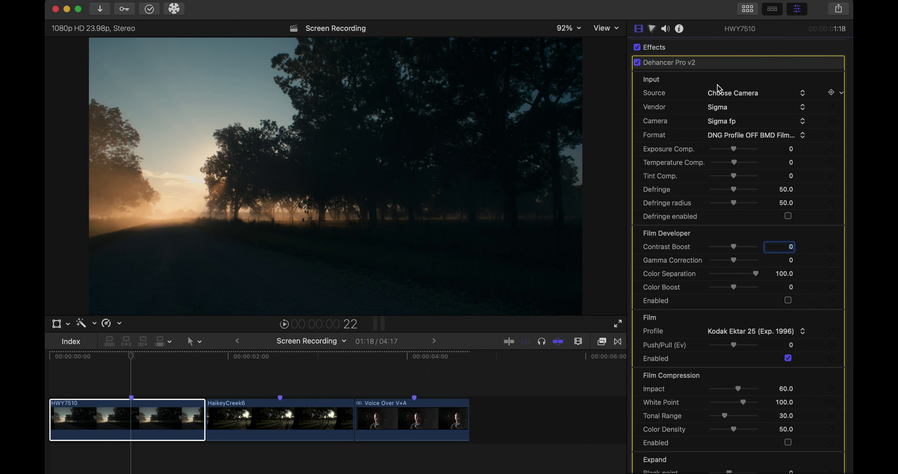
scroll(732, 139, down, 2)
scroll(767, 104, up, 2)
click(828, 62)
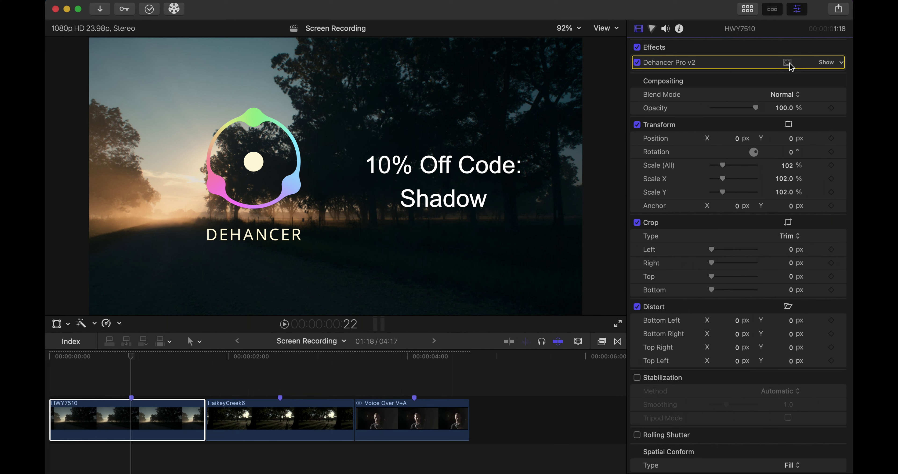
click(829, 63)
scroll(767, 174, down, 15)
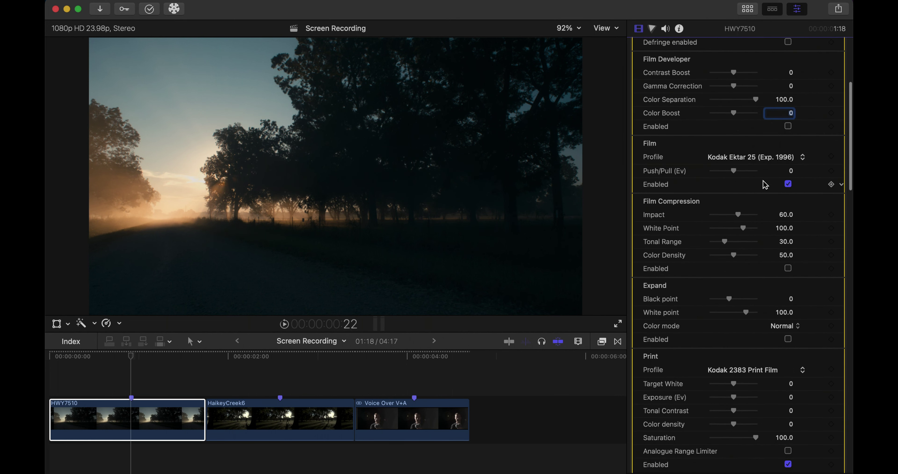
scroll(699, 375, down, 5)
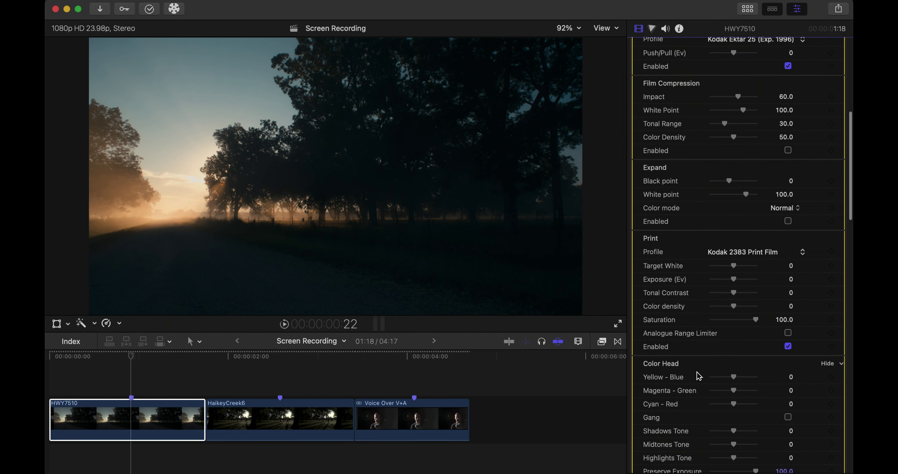
scroll(698, 376, down, 6)
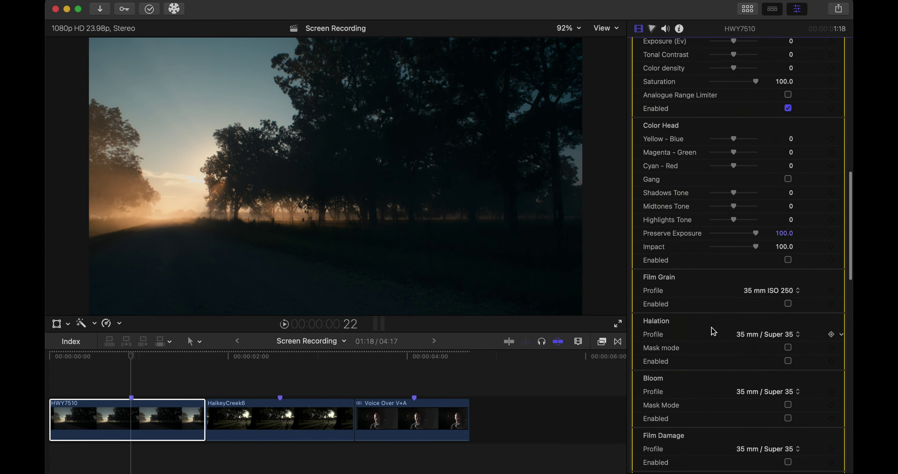
scroll(711, 327, up, 10)
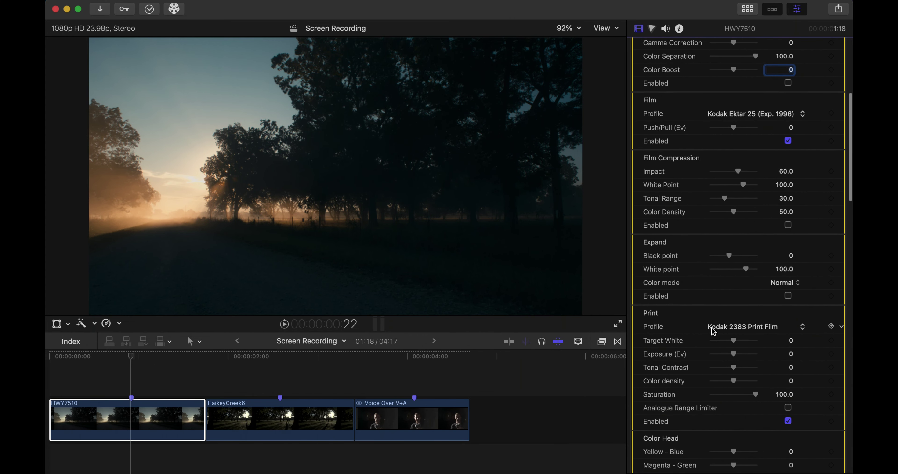
scroll(713, 331, up, 1)
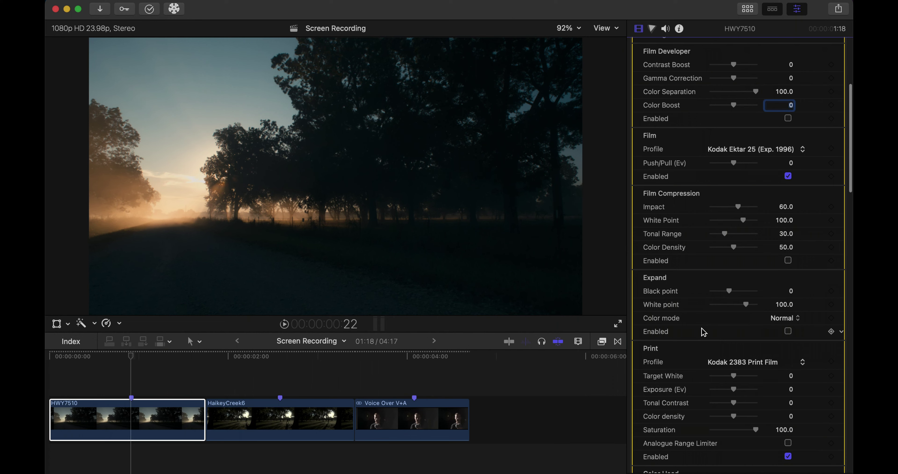
scroll(699, 302, up, 8)
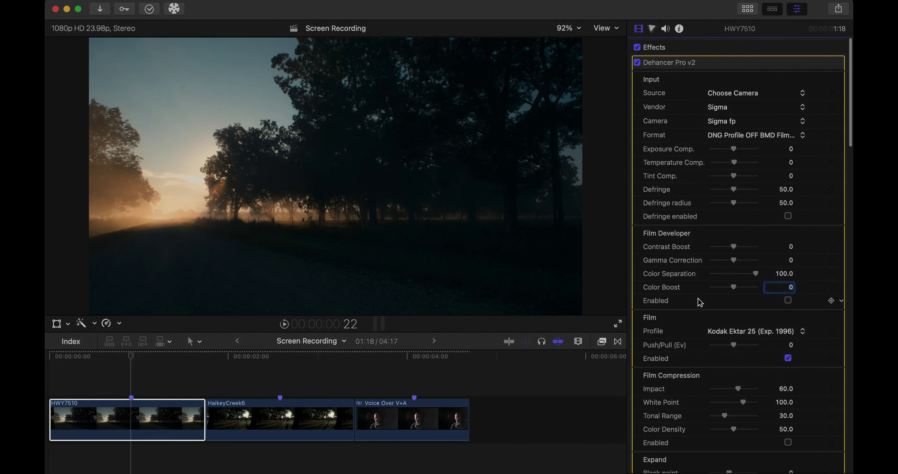